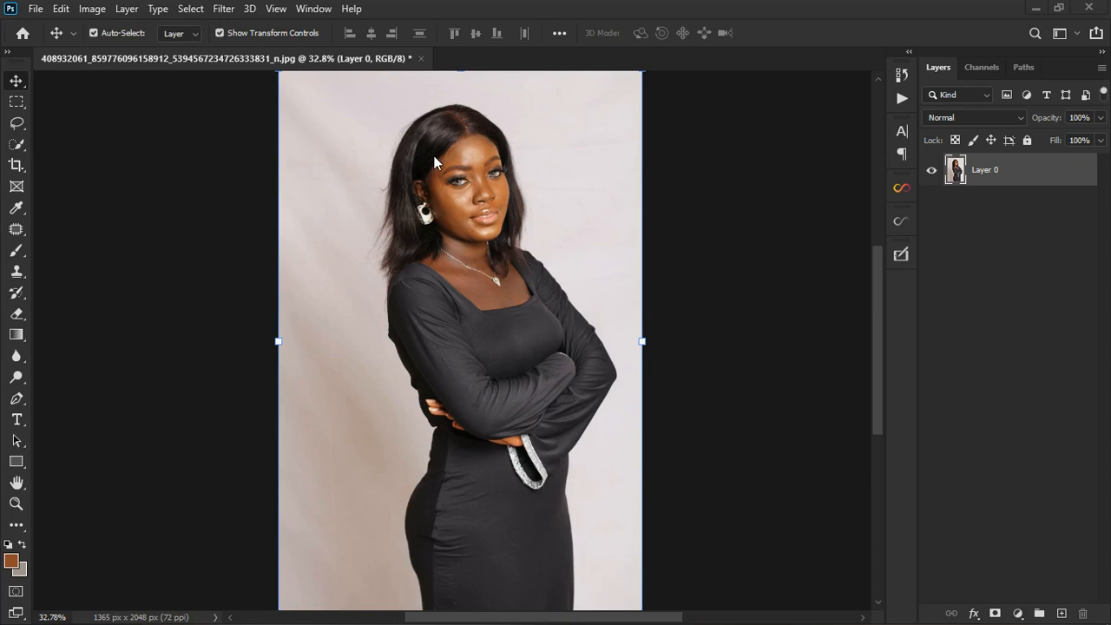
- Add a Hue/Saturation adjustment layer above the portrait layer
{"action": "scroll", "coordinate": [449, 97], "scroll_direction": "up", "scroll_amount": 5}
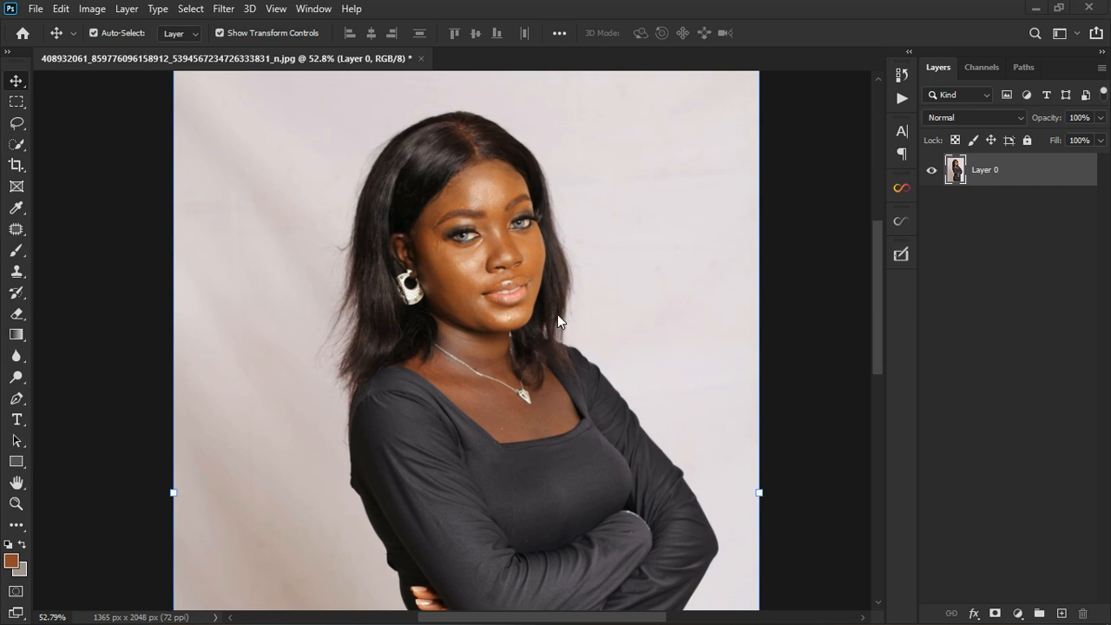
{"action": "scroll", "coordinate": [511, 201], "scroll_direction": "up", "scroll_amount": 5}
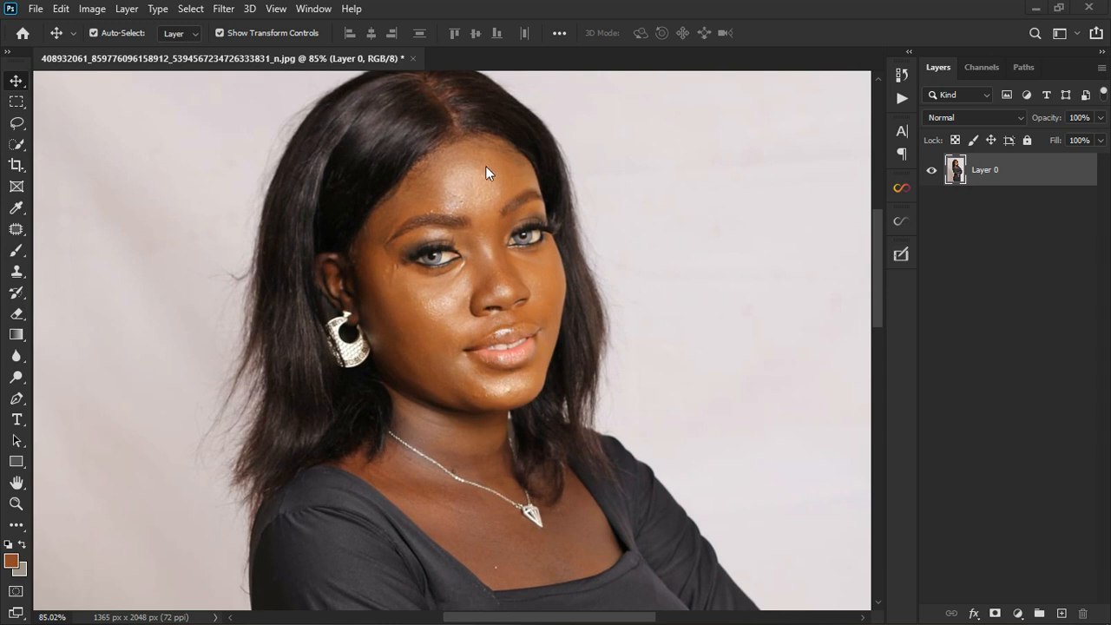
{"action": "scroll", "coordinate": [487, 170], "scroll_direction": "up", "scroll_amount": 1}
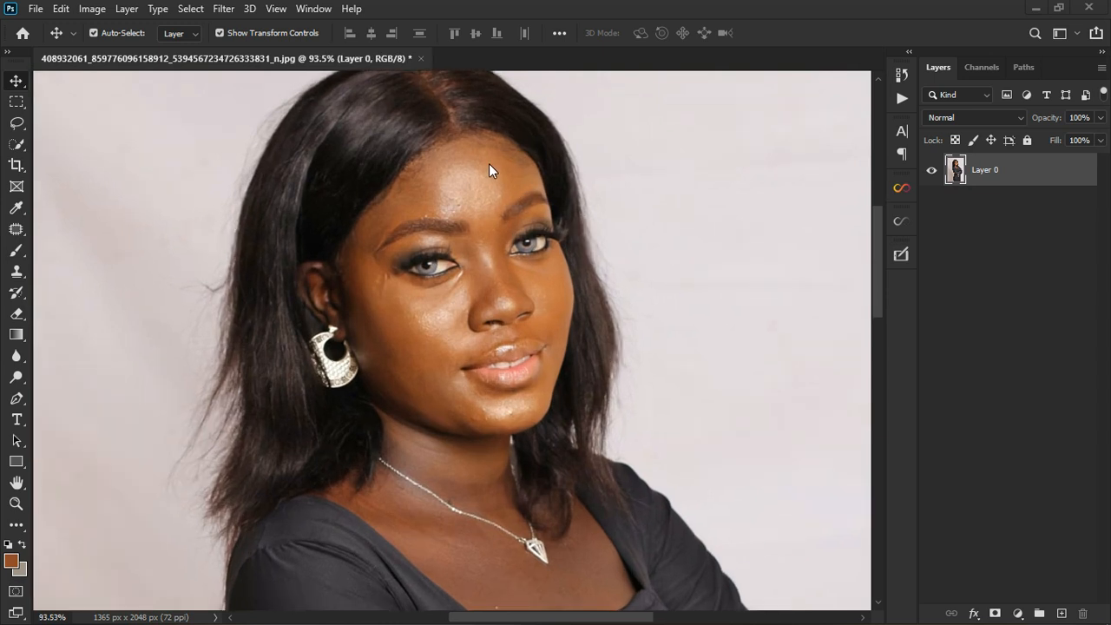
{"action": "scroll", "coordinate": [493, 170], "scroll_direction": "down", "scroll_amount": 1}
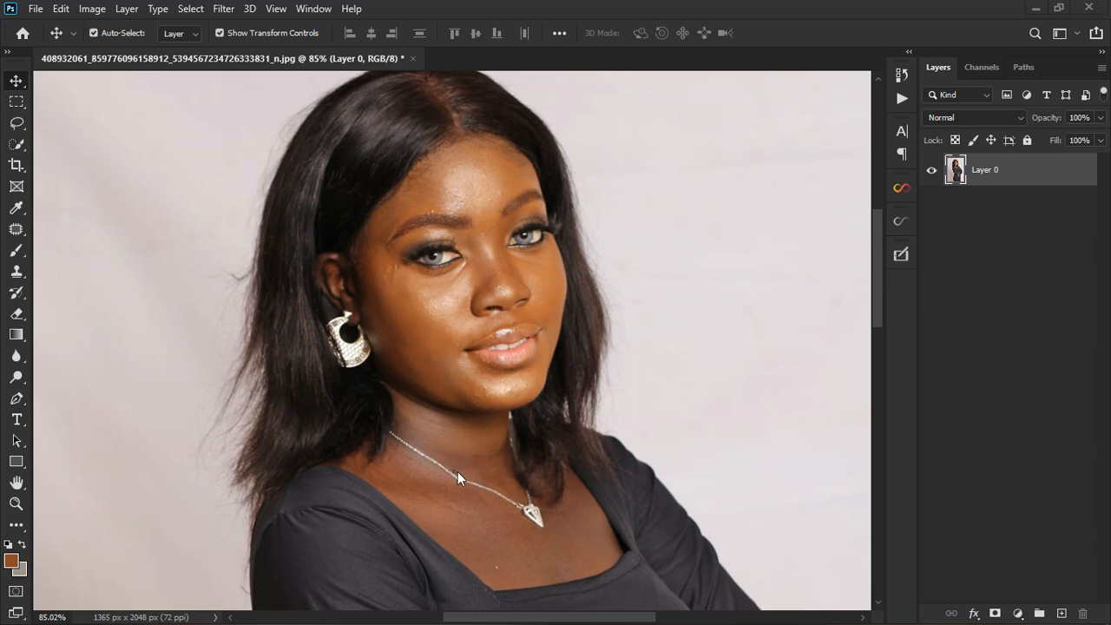
{"action": "left_click", "coordinate": [1020, 613]}
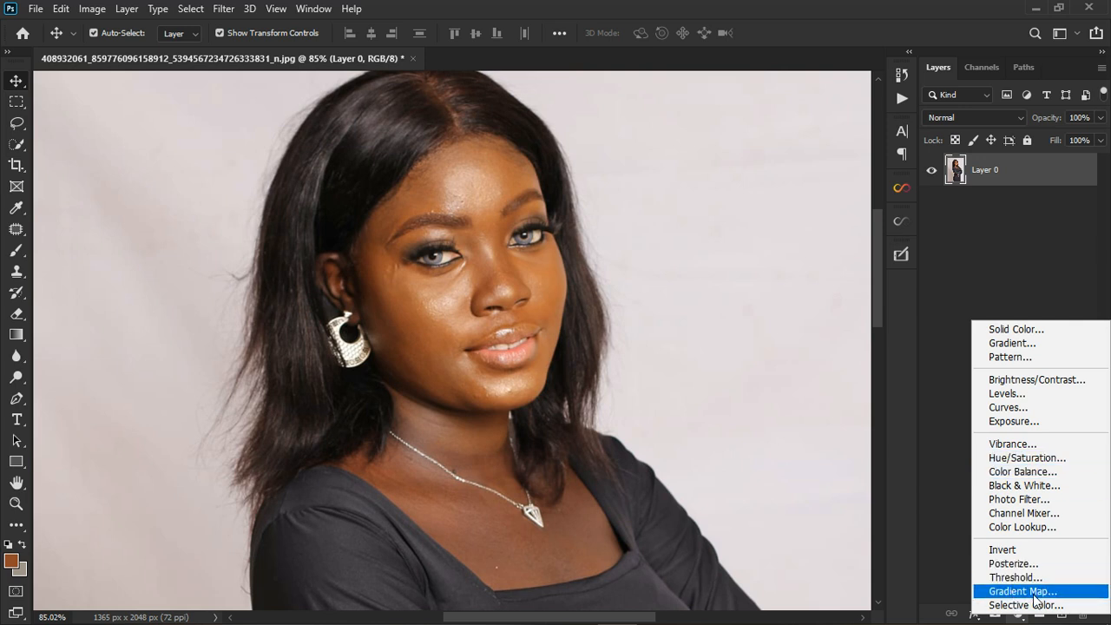
{"action": "left_click", "coordinate": [1008, 459]}
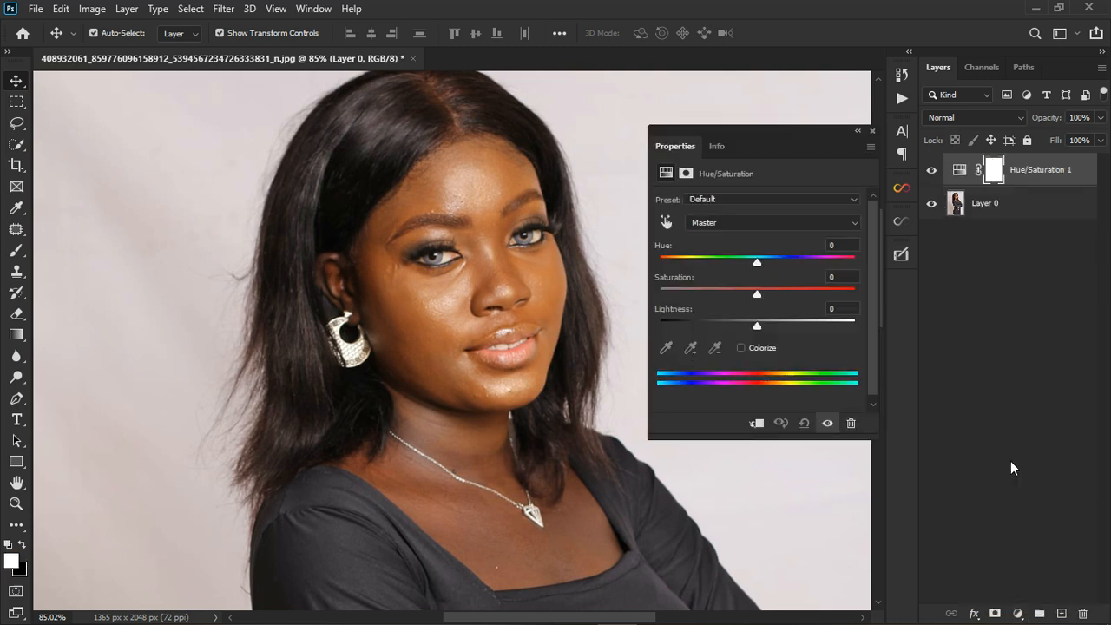
- Sample the skin beside the mouth with the on-image adjustment tool to target the Reds range of the Hue/Saturation adjustment
{"action": "left_click", "coordinate": [717, 222]}
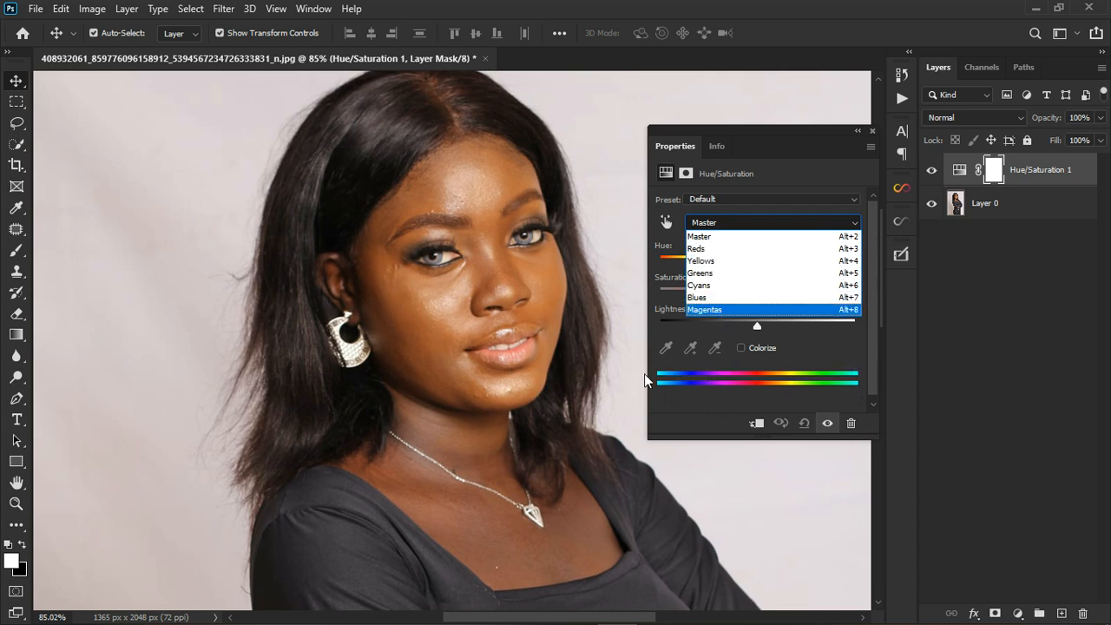
{"action": "left_click", "coordinate": [844, 362]}
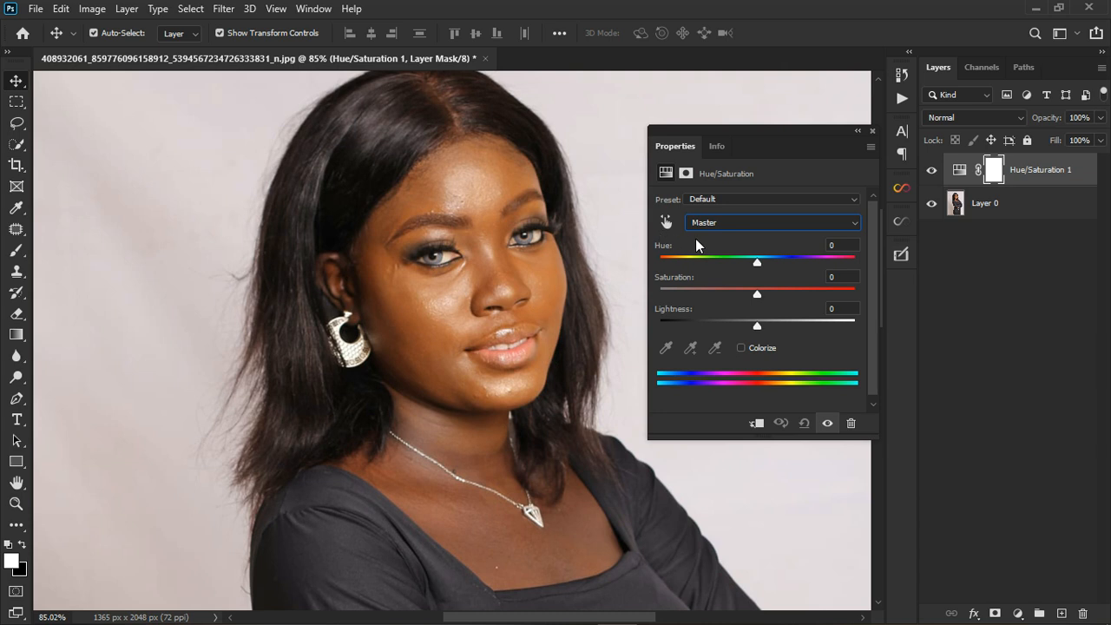
{"action": "left_click", "coordinate": [724, 223]}
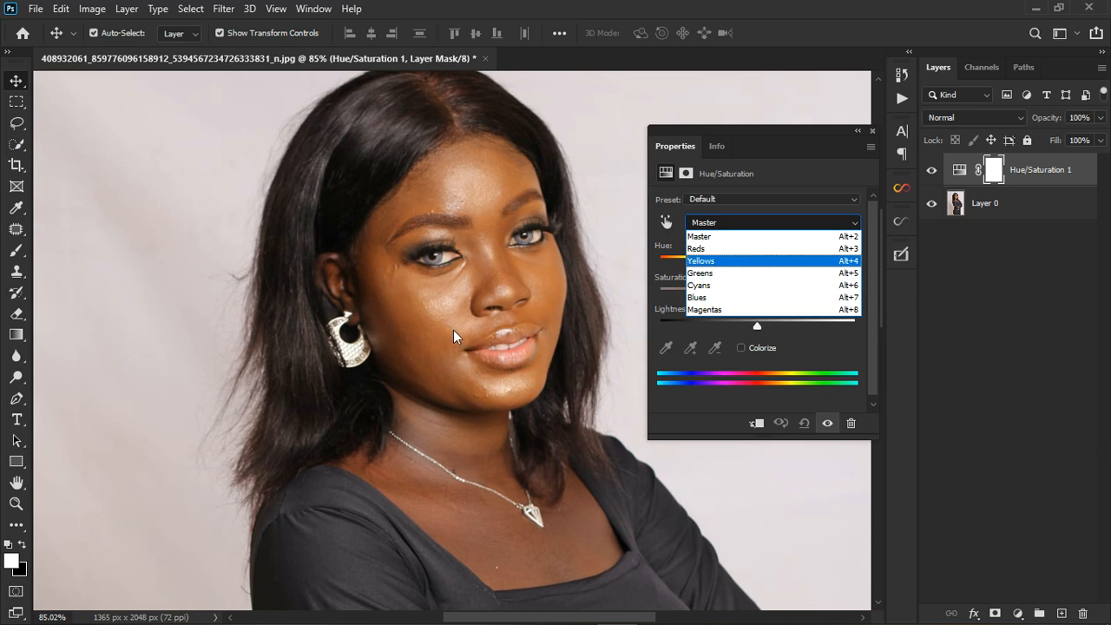
{"action": "left_click", "coordinate": [667, 220]}
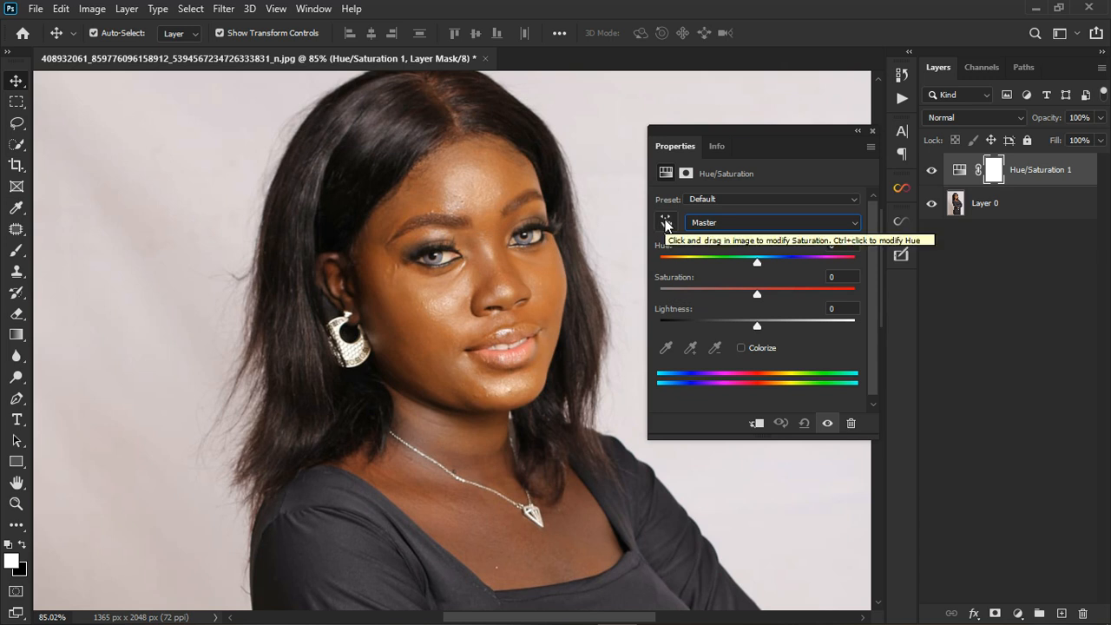
{"action": "left_click", "coordinate": [667, 224]}
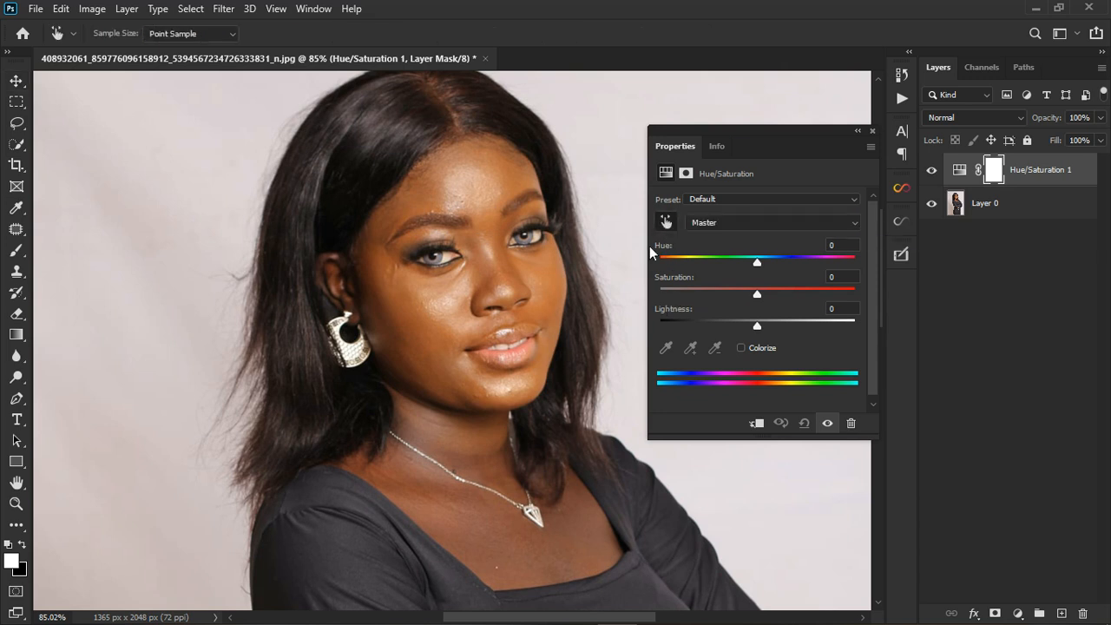
{"action": "left_click", "coordinate": [531, 324]}
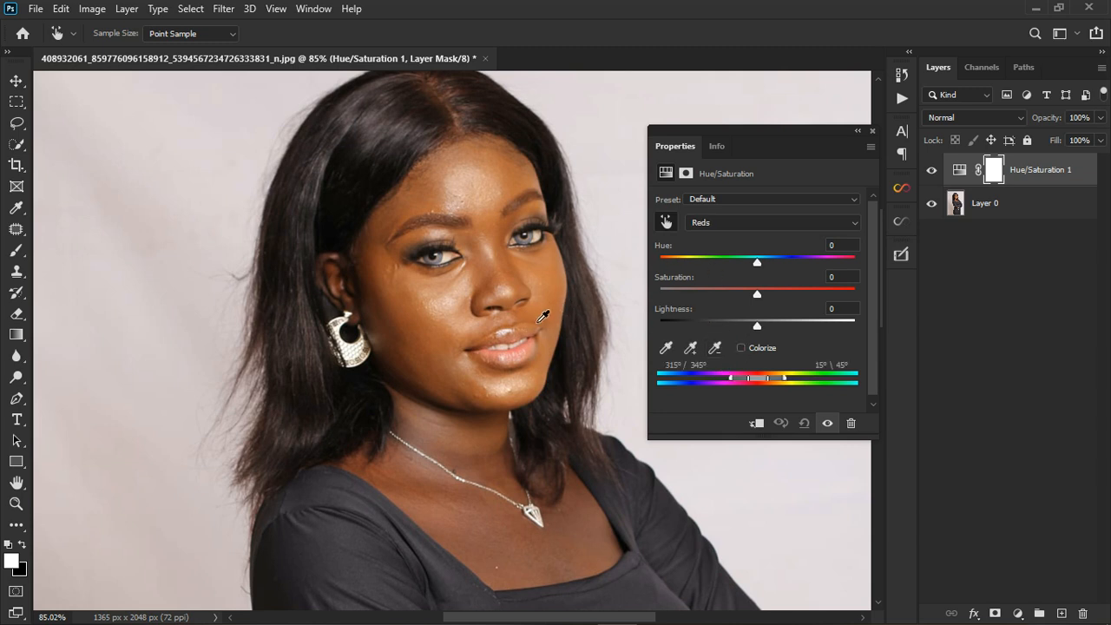
{"action": "left_click", "coordinate": [700, 222]}
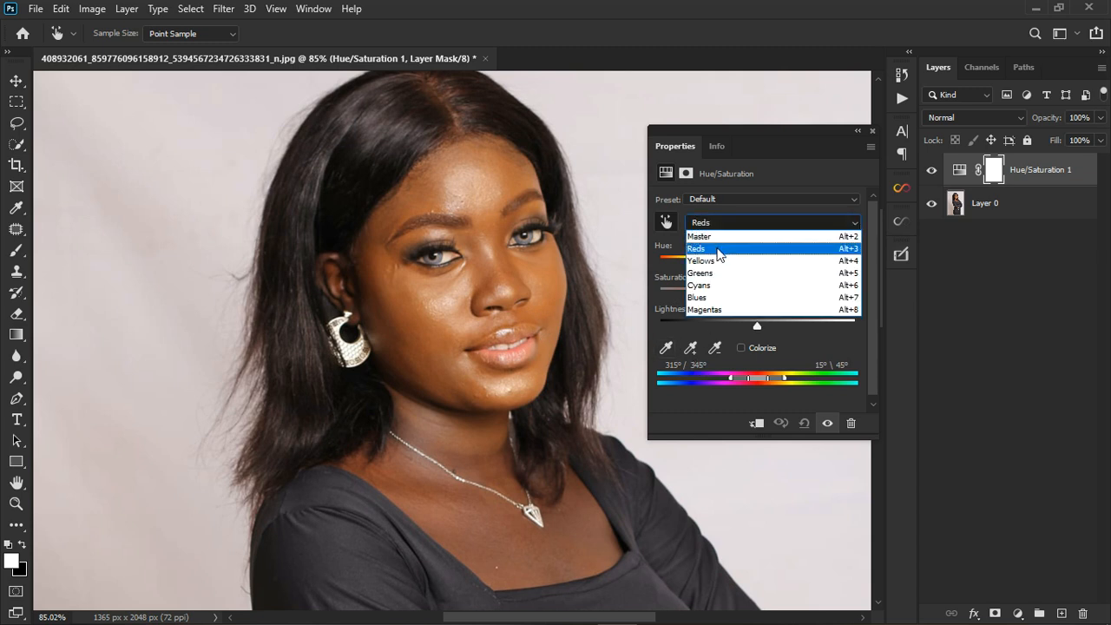
{"action": "left_click", "coordinate": [725, 224]}
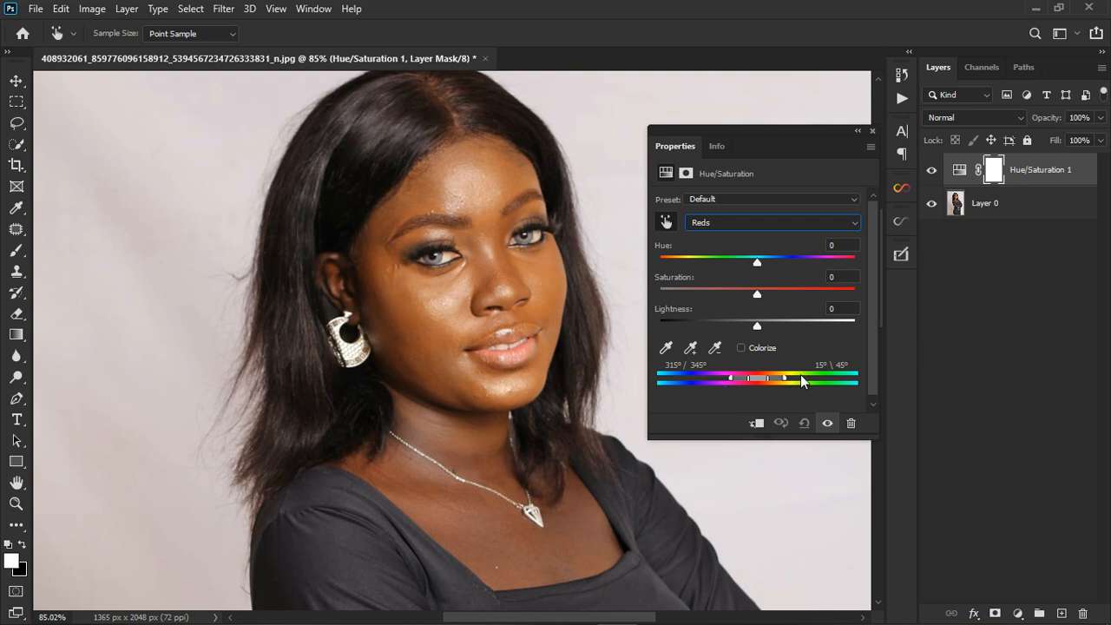
- Set the Reds hue to +180 to reveal the affected areas, and compare the portrait with and without the adjustment
{"action": "left_click_drag", "start_coordinate": [757, 263], "coordinate": [872, 269]}
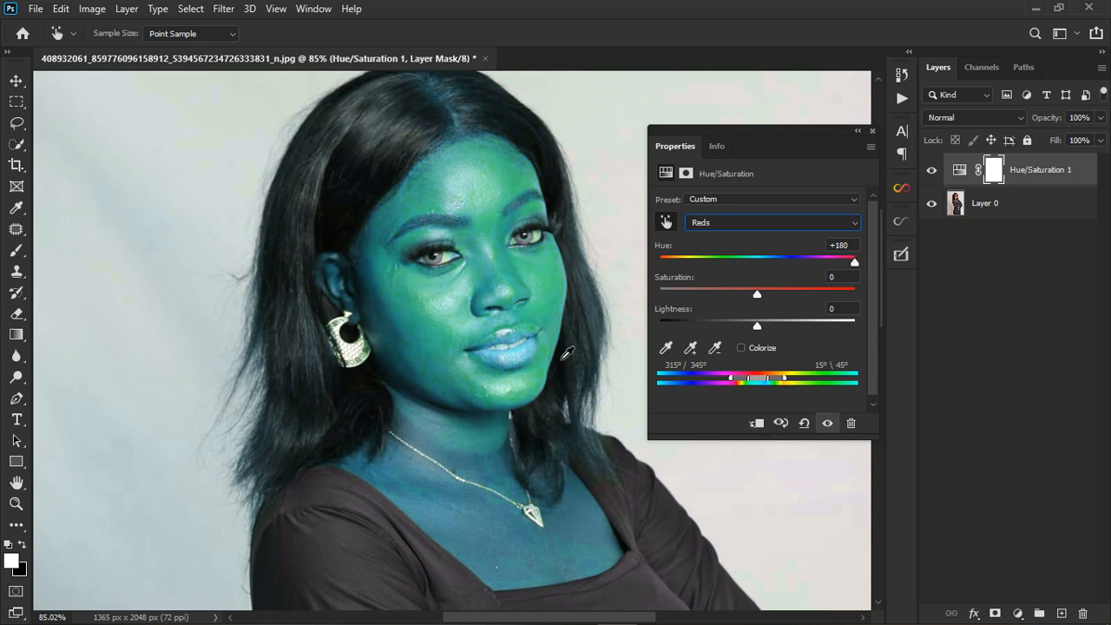
{"action": "left_click", "coordinate": [827, 424]}
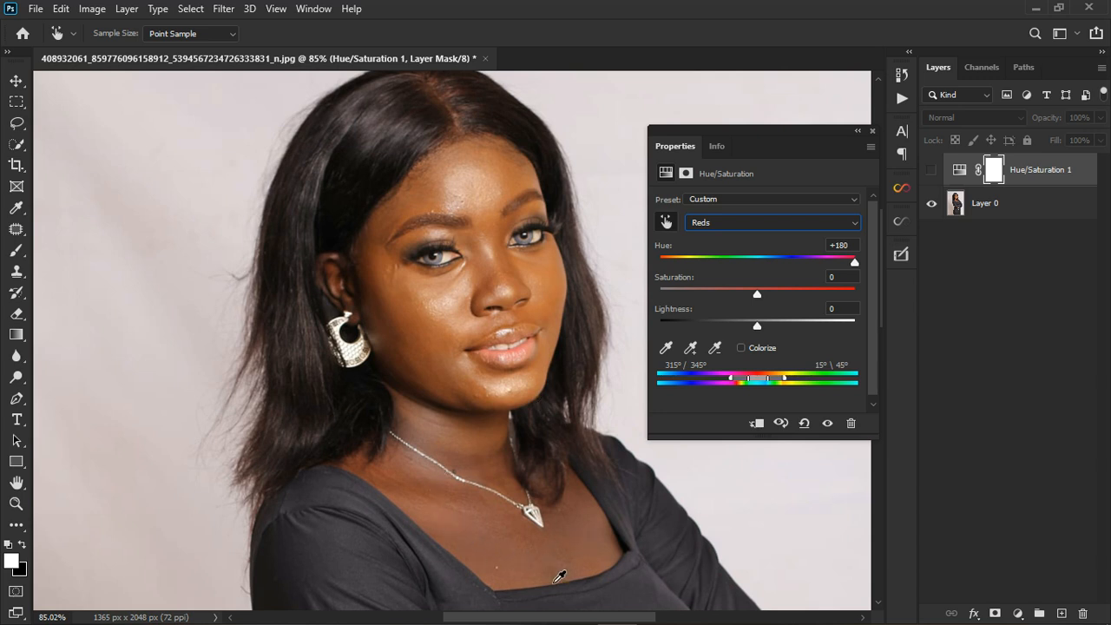
{"action": "left_click", "coordinate": [827, 424]}
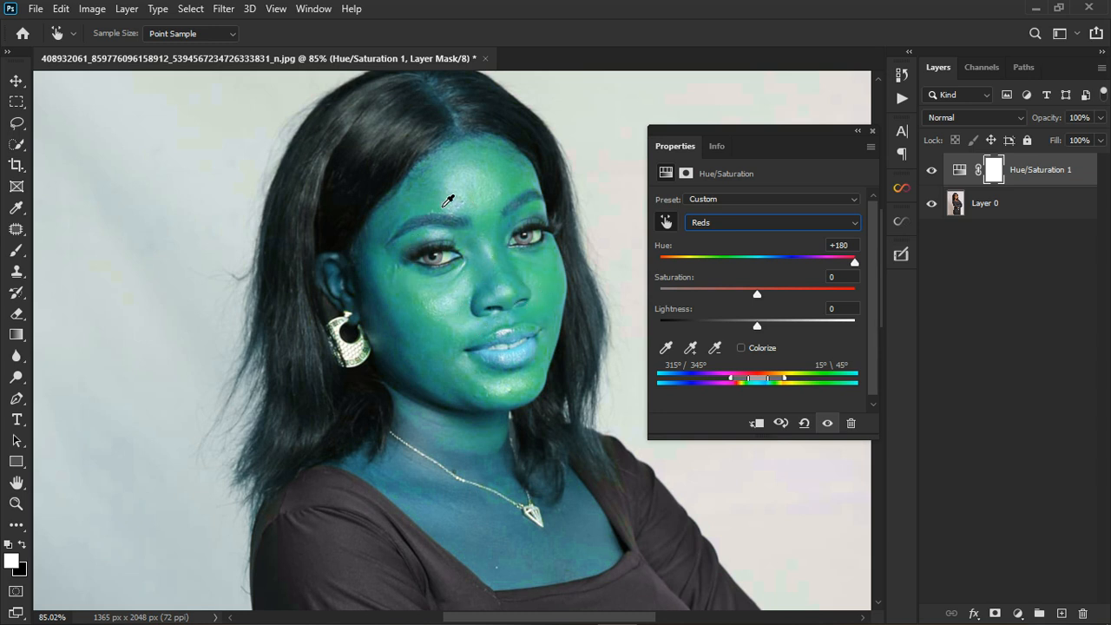
- Shift the affected color range to Yellows, spanning 14°/43° to 74°\103°, and compare the skin with and without the adjustment
{"action": "left_click_drag", "start_coordinate": [755, 379], "coordinate": [786, 379]}
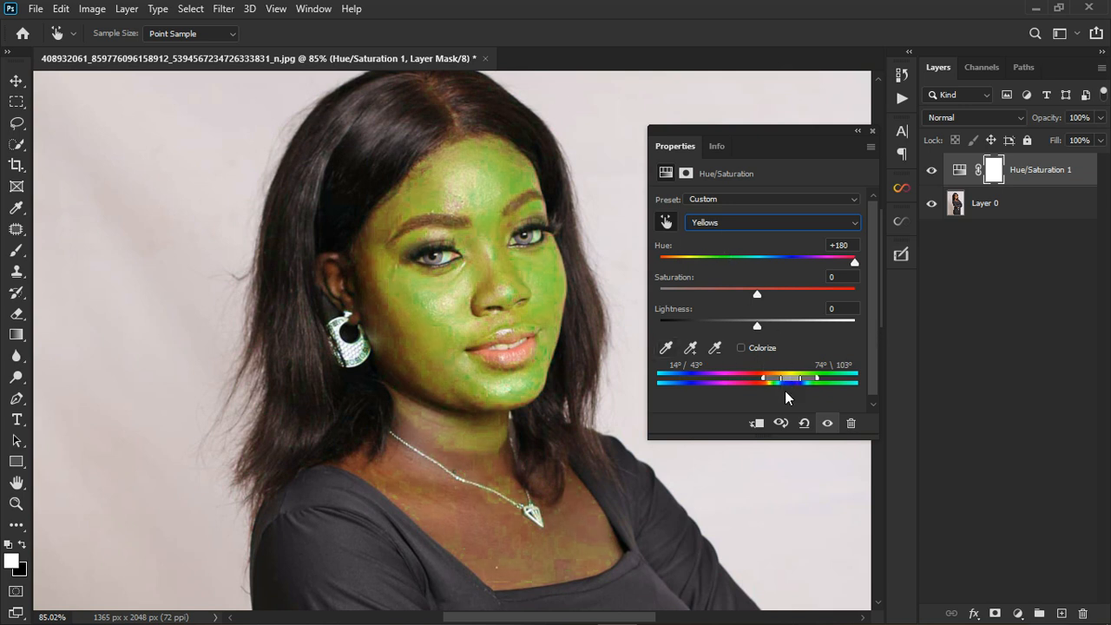
{"action": "left_click", "coordinate": [827, 423]}
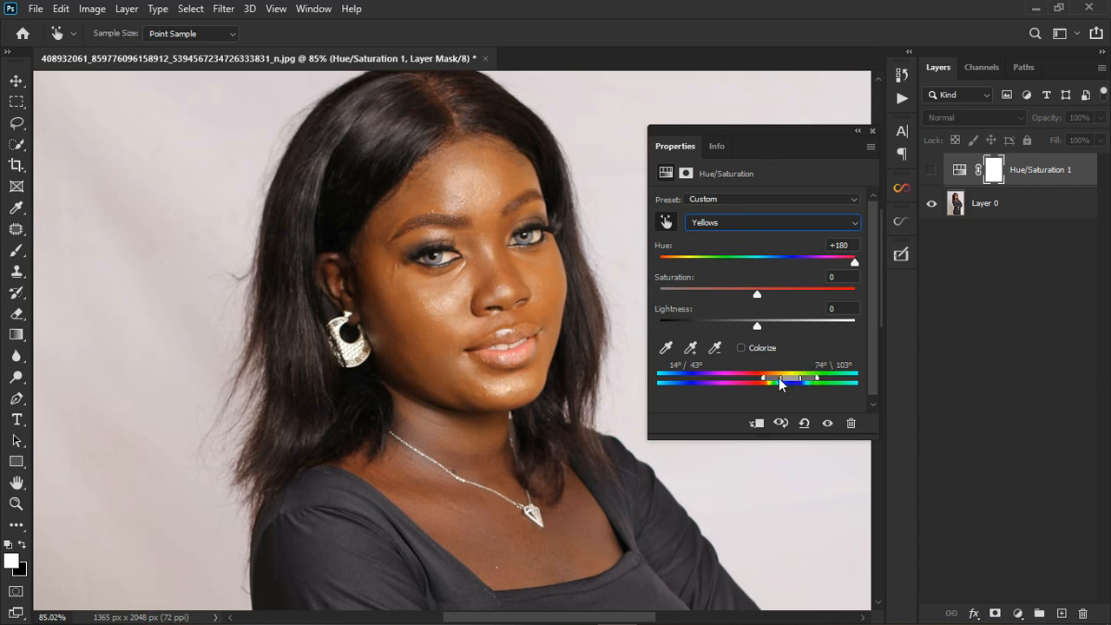
{"action": "left_click", "coordinate": [828, 425]}
{"action": "left_click", "coordinate": [932, 174]}
{"action": "left_click", "coordinate": [932, 175]}
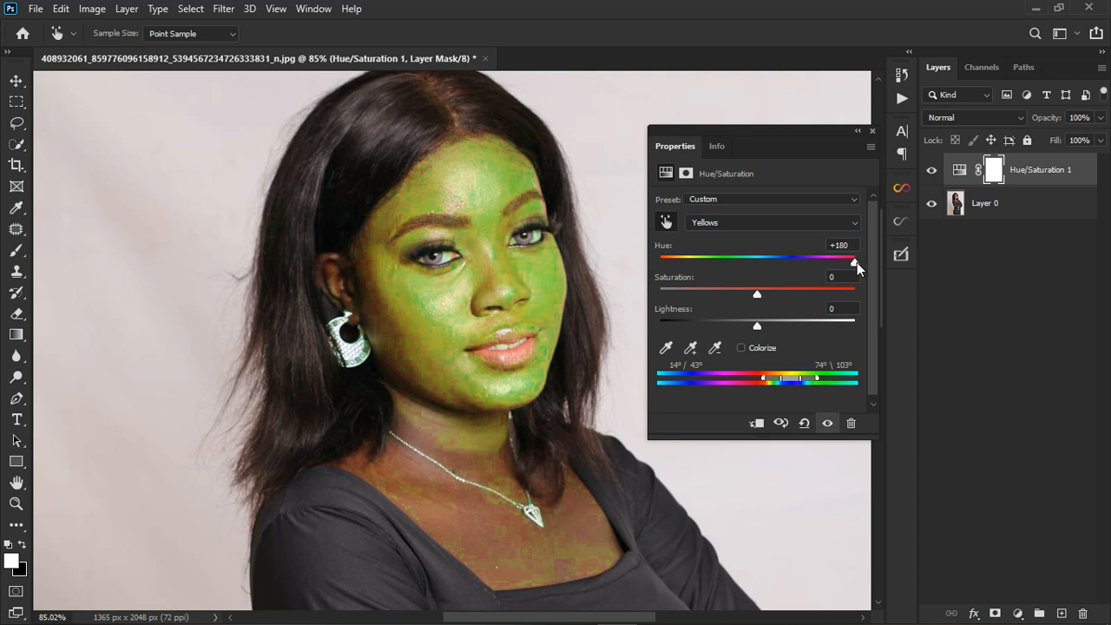
- Set the Yellows range to hue -26, saturation -22 and lightness -15, and compare the skin with the original
{"action": "left_click_drag", "start_coordinate": [850, 261], "coordinate": [758, 263]}
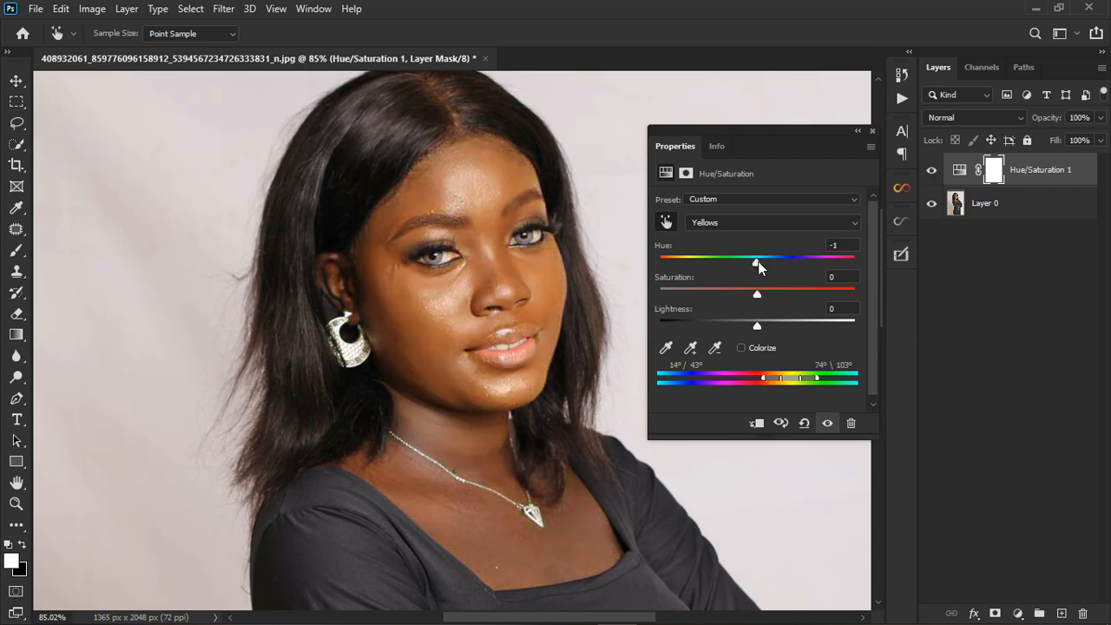
{"action": "type", "text": "0"}
{"action": "left_click_drag", "start_coordinate": [758, 263], "coordinate": [748, 267]}
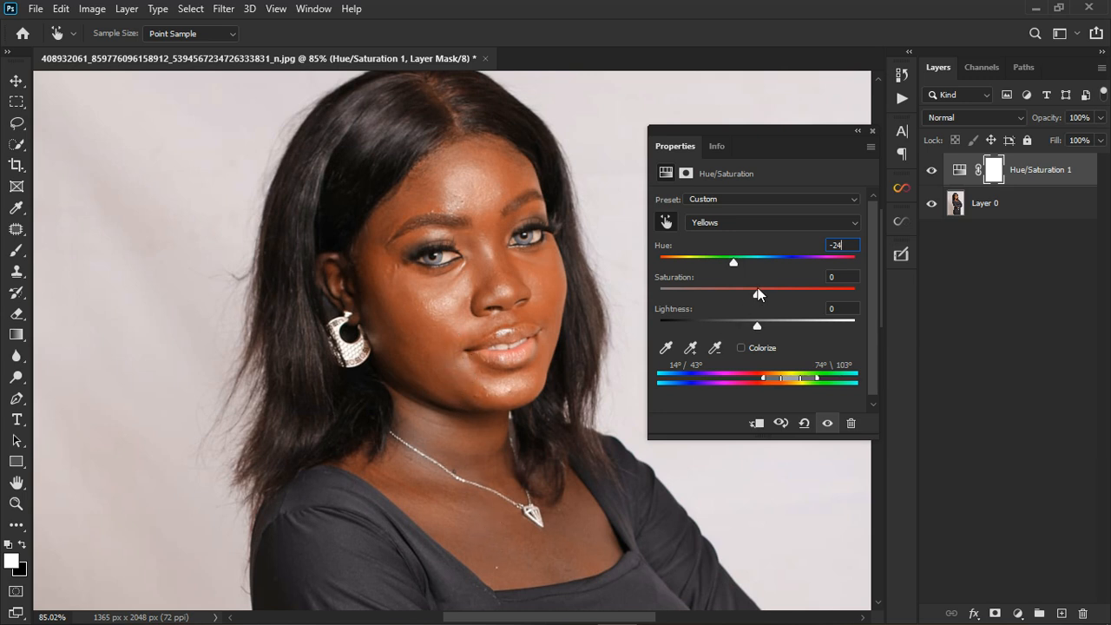
{"action": "left_click_drag", "start_coordinate": [757, 297], "coordinate": [728, 297]}
{"action": "left_click_drag", "start_coordinate": [737, 264], "coordinate": [730, 295]}
{"action": "left_click", "coordinate": [828, 423]}
{"action": "left_click", "coordinate": [828, 423]}
{"action": "left_click", "coordinate": [828, 423]}
{"action": "left_click", "coordinate": [828, 424]}
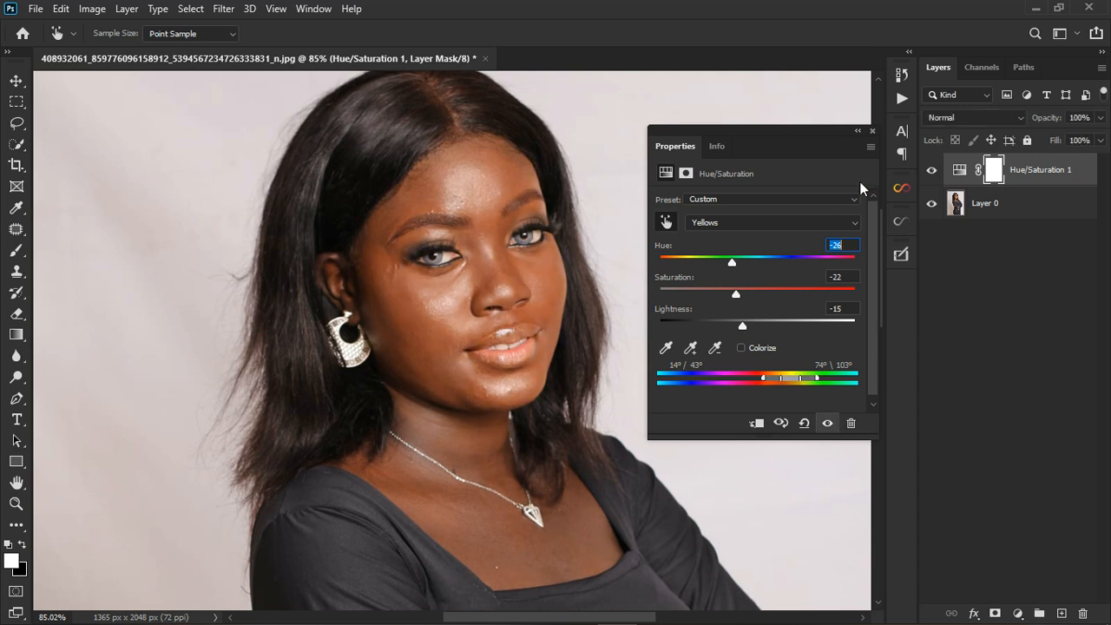
- Close the adjustment settings and examine the face and body skin with the Hue/Saturation layer hidden and shown
{"action": "left_click", "coordinate": [873, 130]}
{"action": "scroll", "coordinate": [425, 325], "scroll_direction": "down", "scroll_amount": 4}
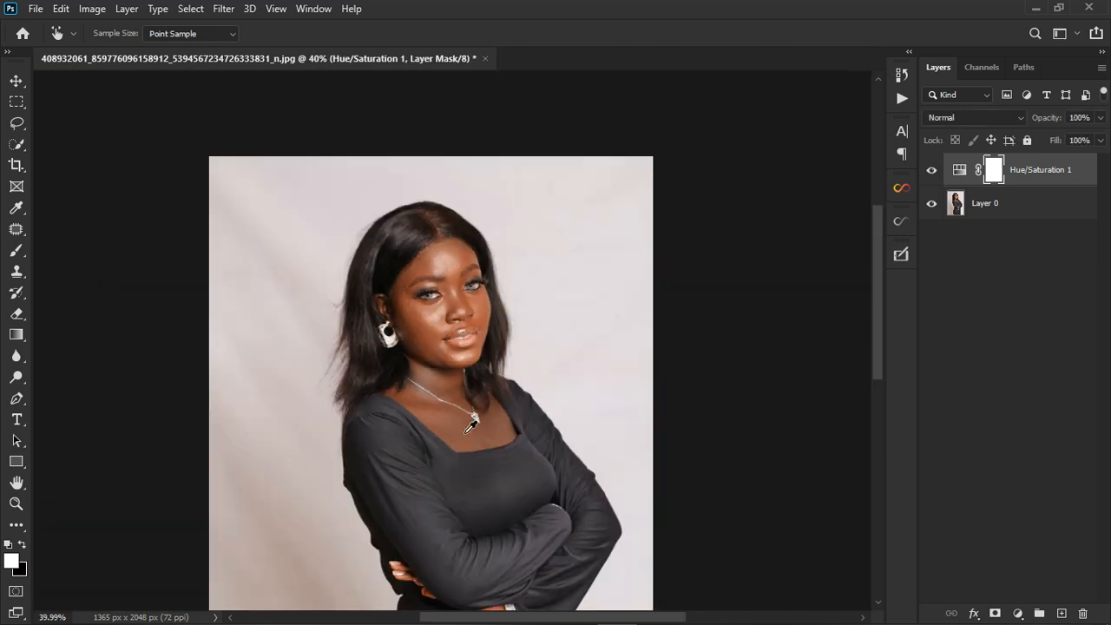
{"action": "scroll", "coordinate": [473, 272], "scroll_direction": "down", "scroll_amount": 1}
{"action": "scroll", "coordinate": [486, 256], "scroll_direction": "up", "scroll_amount": 4}
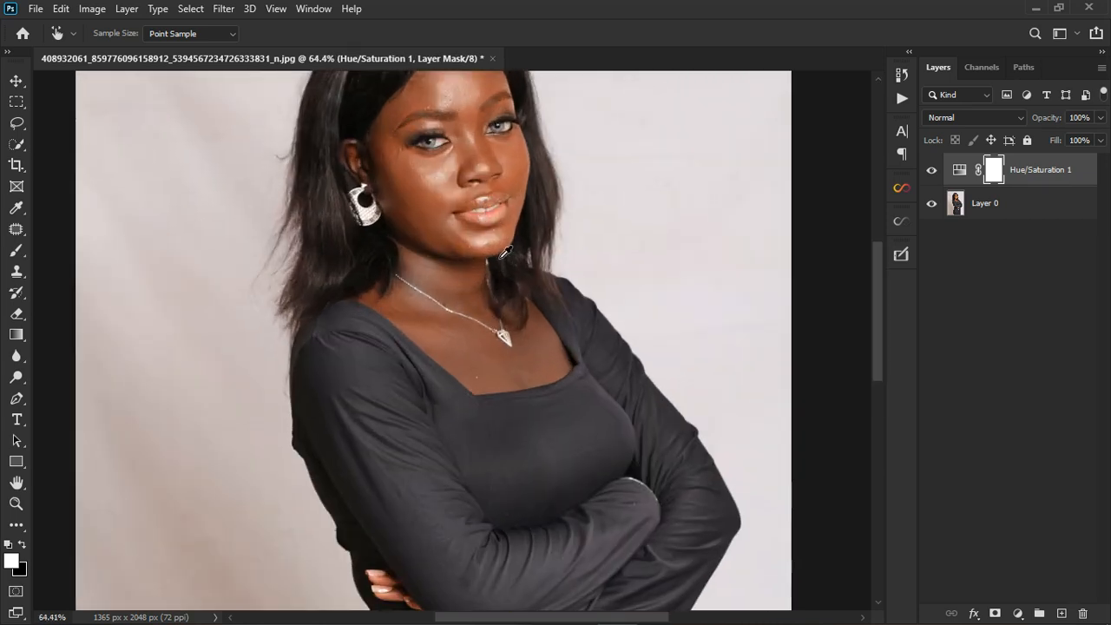
{"action": "left_click_drag", "start_coordinate": [877, 330], "coordinate": [878, 309]}
{"action": "left_click", "coordinate": [931, 170]}
{"action": "left_click", "coordinate": [931, 169]}
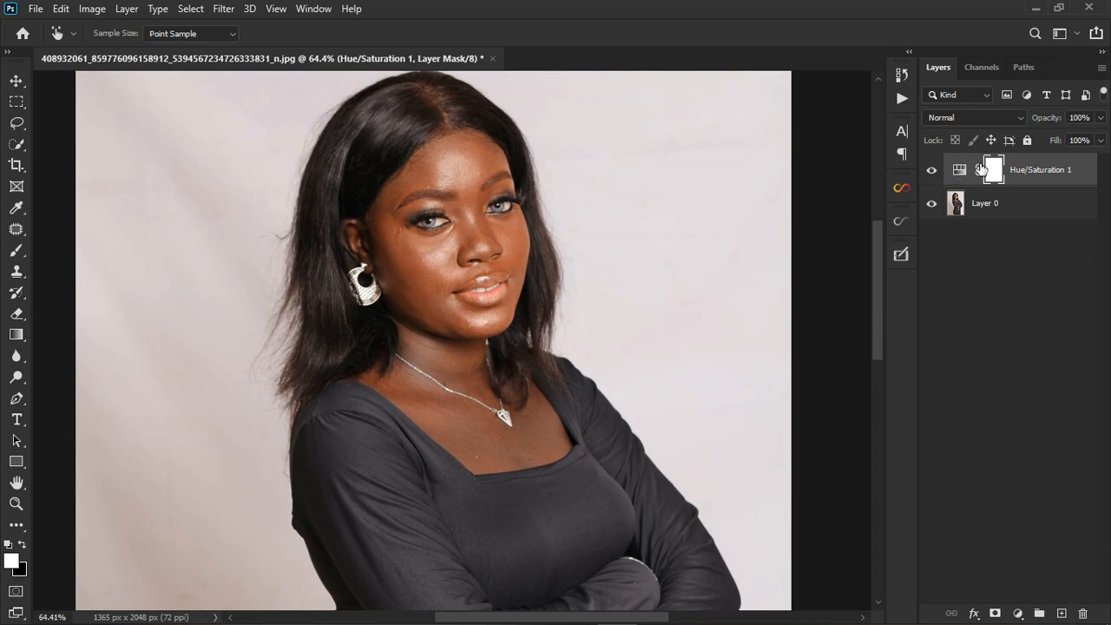
{"action": "scroll", "coordinate": [476, 264], "scroll_direction": "up", "scroll_amount": 3}
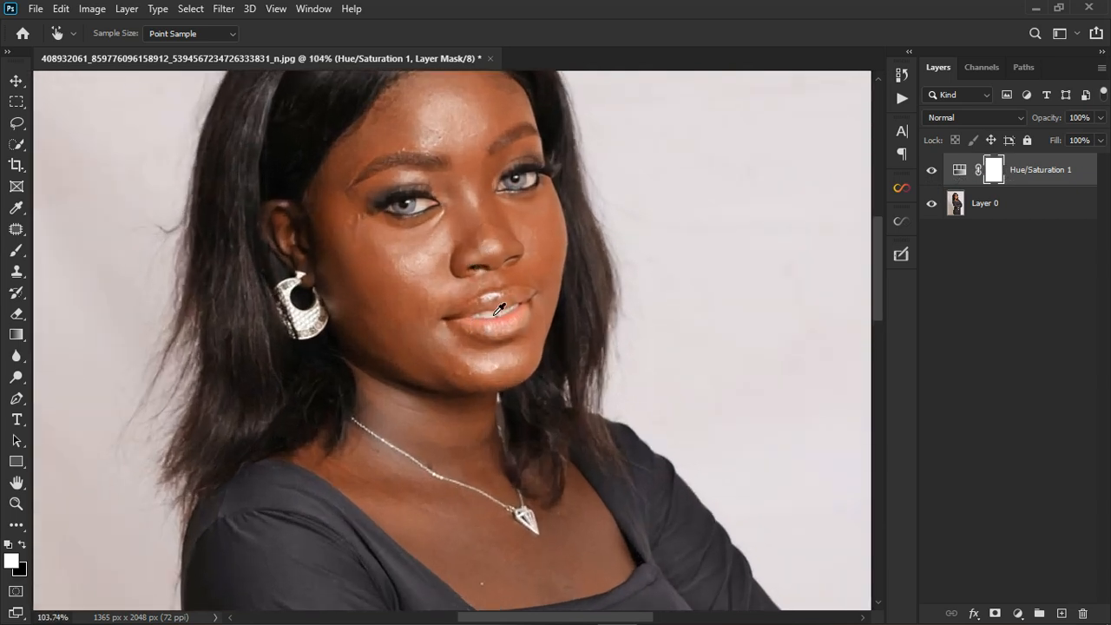
{"action": "left_click", "coordinate": [938, 176]}
{"action": "left_click", "coordinate": [941, 173]}
- Paint black over the mouth on the Hue/Saturation layer's mask with a 35 px soft brush, undoing a stray stroke
{"action": "left_click", "coordinate": [15, 250]}
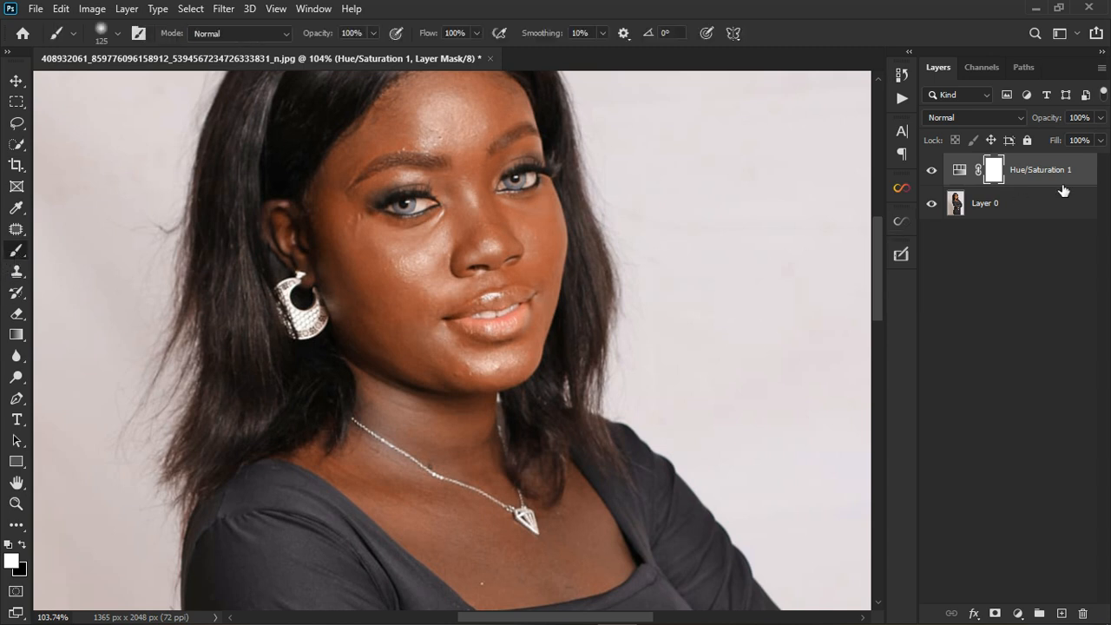
{"action": "left_click", "coordinate": [23, 545]}
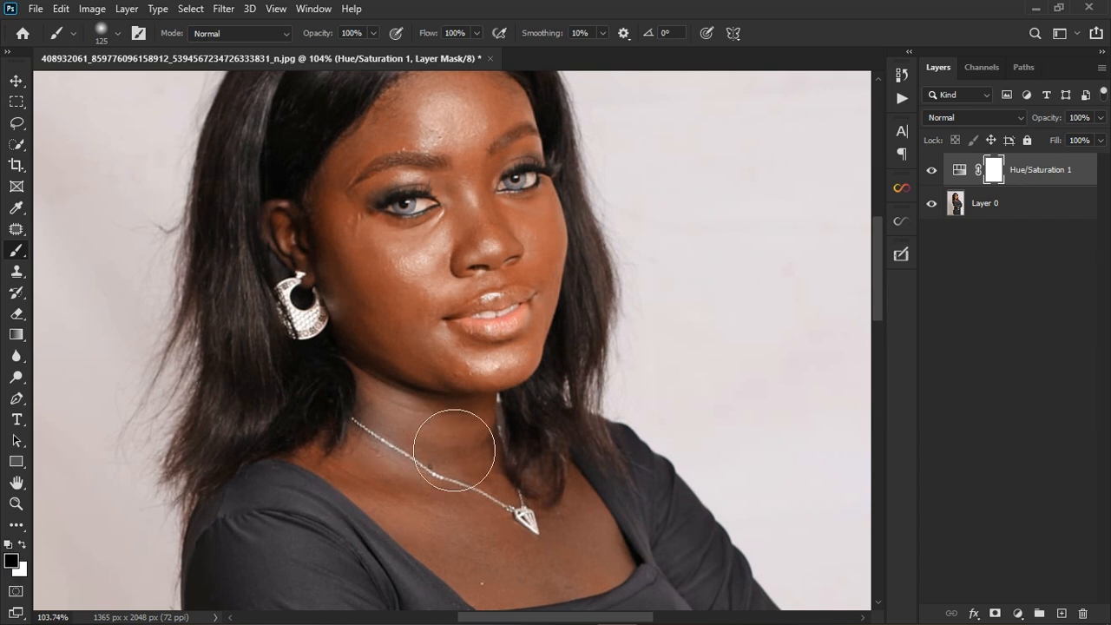
{"action": "scroll", "coordinate": [558, 356], "scroll_direction": "up", "scroll_amount": 4}
{"action": "key", "text": "bracketleft"}
{"action": "key", "text": "bracketleft"}
{"action": "key", "text": "bracketleft"}
{"action": "key", "text": "bracketleft"}
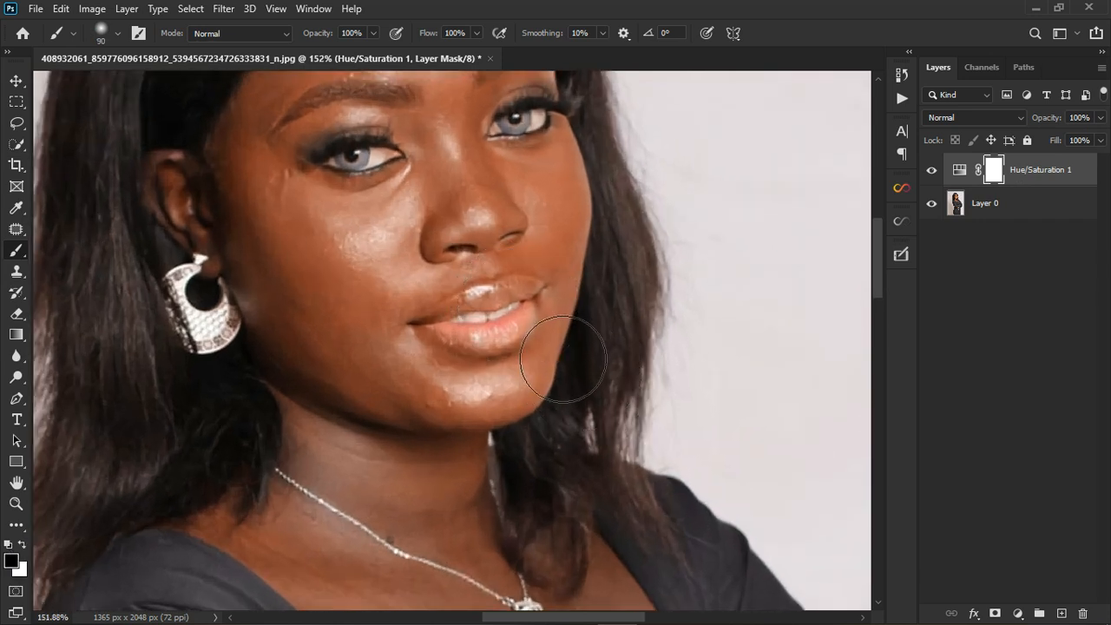
{"action": "key", "text": "bracketleft"}
{"action": "key", "text": "bracketleft"}
{"action": "key", "text": "bracketleft"}
{"action": "key", "text": "bracketleft"}
{"action": "key", "text": "bracketleft"}
{"action": "mouse_move", "coordinate": [479, 332]}
{"action": "left_mouse_down"}
{"action": "mouse_move", "coordinate": [542, 297]}
{"action": "mouse_move", "coordinate": [493, 327]}
{"action": "mouse_move", "coordinate": [502, 331]}
{"action": "mouse_move", "coordinate": [488, 345]}
{"action": "mouse_move", "coordinate": [539, 330]}
{"action": "mouse_move", "coordinate": [495, 357]}
{"action": "mouse_move", "coordinate": [534, 335]}
{"action": "mouse_move", "coordinate": [470, 346]}
{"action": "mouse_move", "coordinate": [503, 351]}
{"action": "mouse_move", "coordinate": [479, 338]}
{"action": "mouse_move", "coordinate": [530, 319]}
{"action": "left_mouse_up"}
{"action": "key", "text": "ctrl+z"}
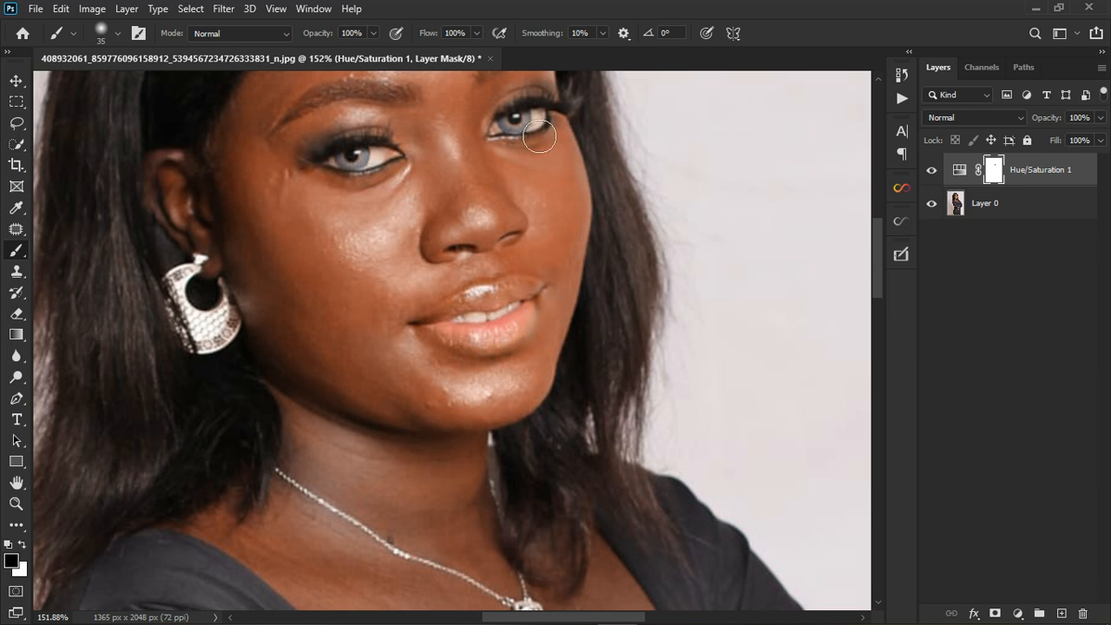
- Compare the portrait with and without the adjustment, and delete the Hue/Saturation layer
{"action": "left_click", "coordinate": [933, 172]}
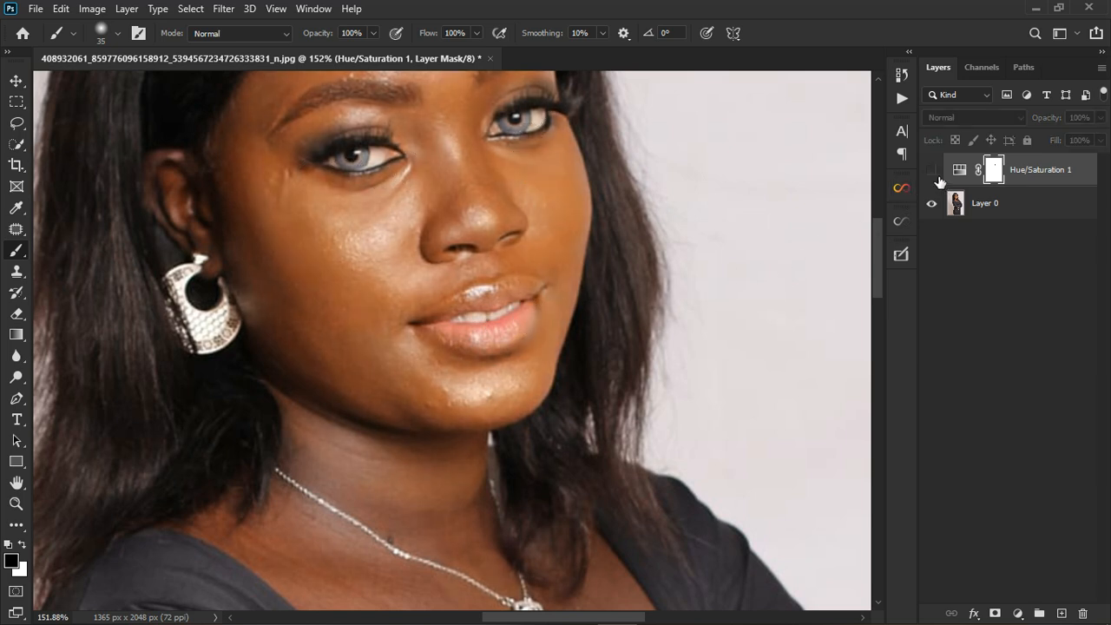
{"action": "left_click", "coordinate": [935, 174]}
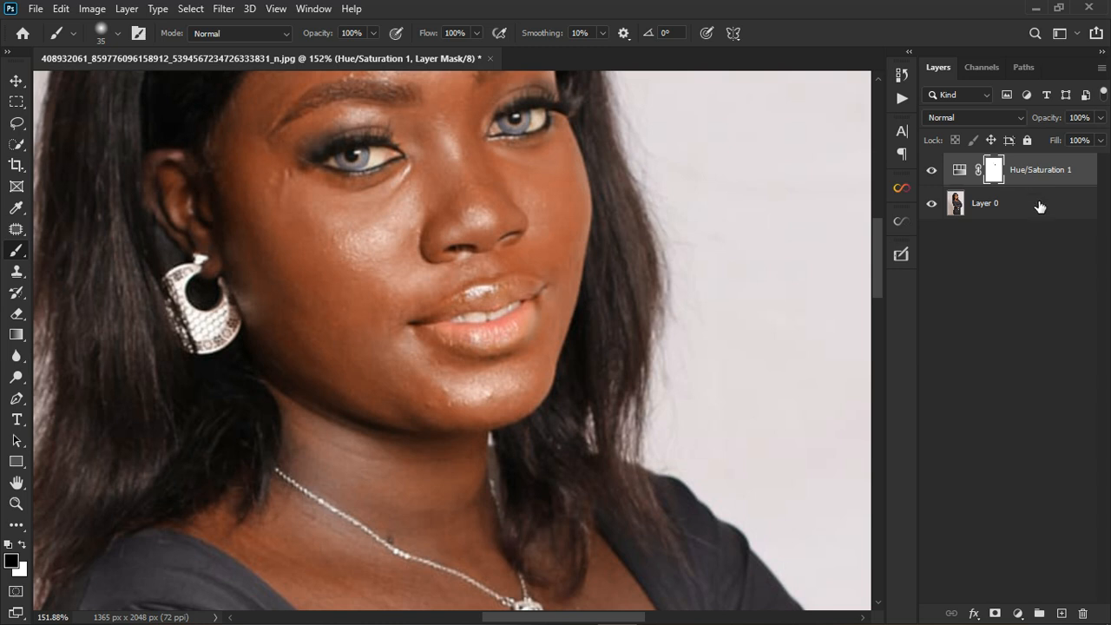
{"action": "scroll", "coordinate": [442, 313], "scroll_direction": "down", "scroll_amount": 5}
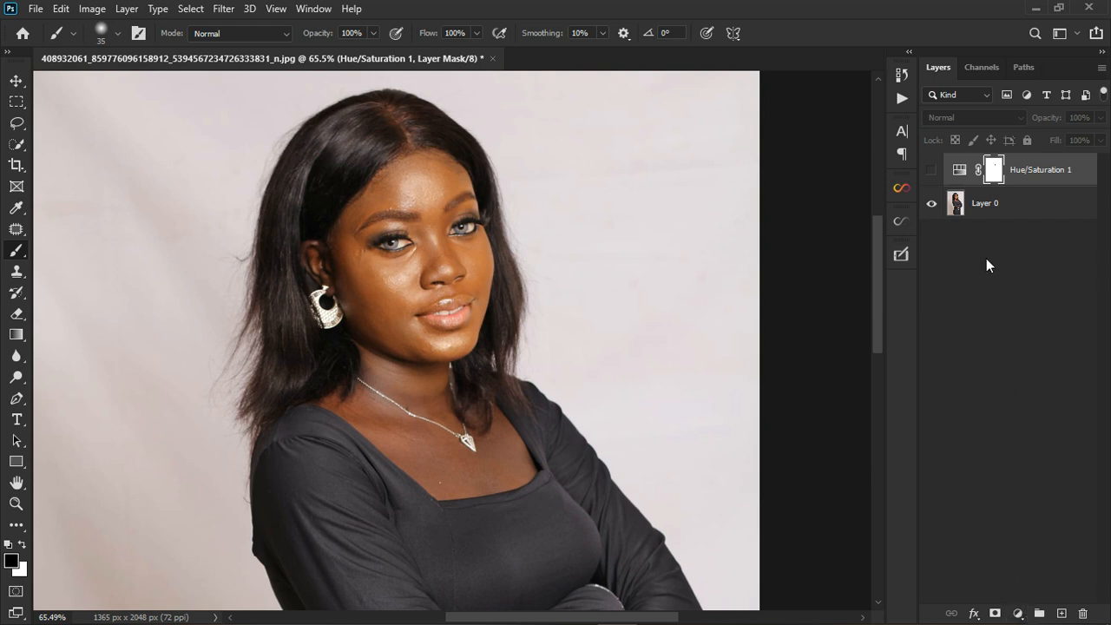
{"action": "left_click", "coordinate": [1048, 178]}
{"action": "key", "text": "Delete"}
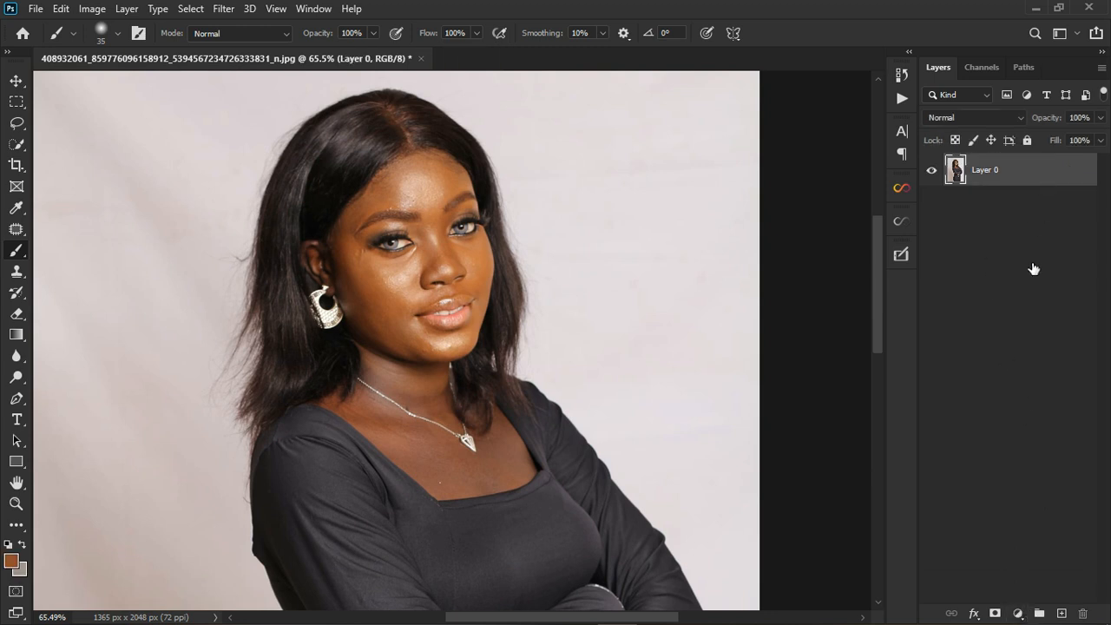
- Add a Hue/Saturation adjustment layer, target the Reds by sampling the facial skin, and set their hue to +180 as a preview
{"action": "left_click", "coordinate": [1018, 611]}
{"action": "left_click", "coordinate": [1029, 451]}
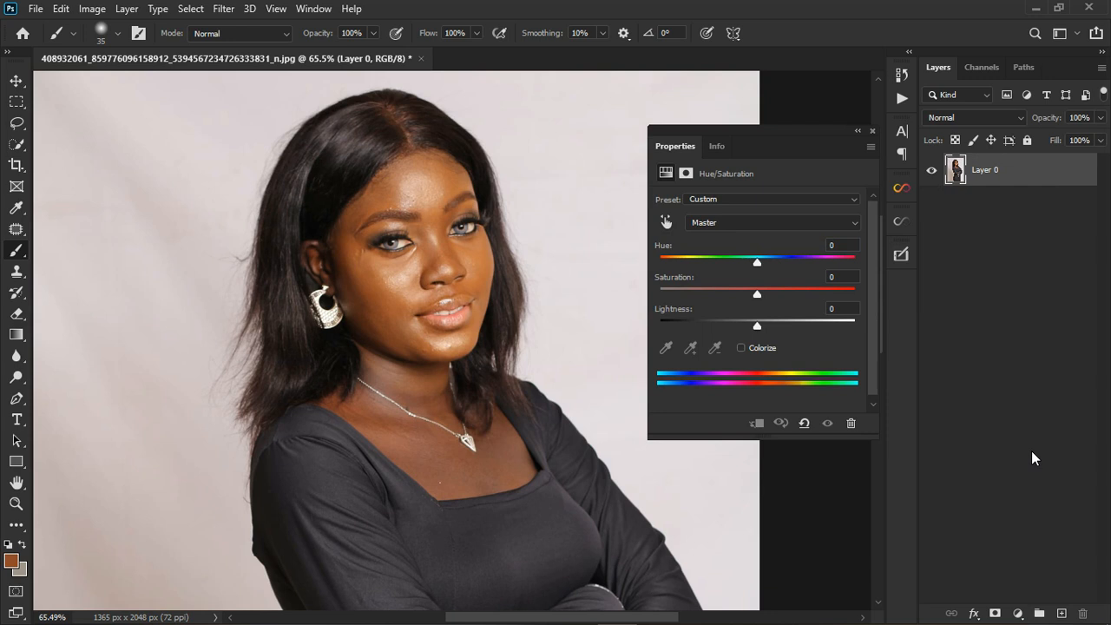
{"action": "left_click", "coordinate": [666, 222]}
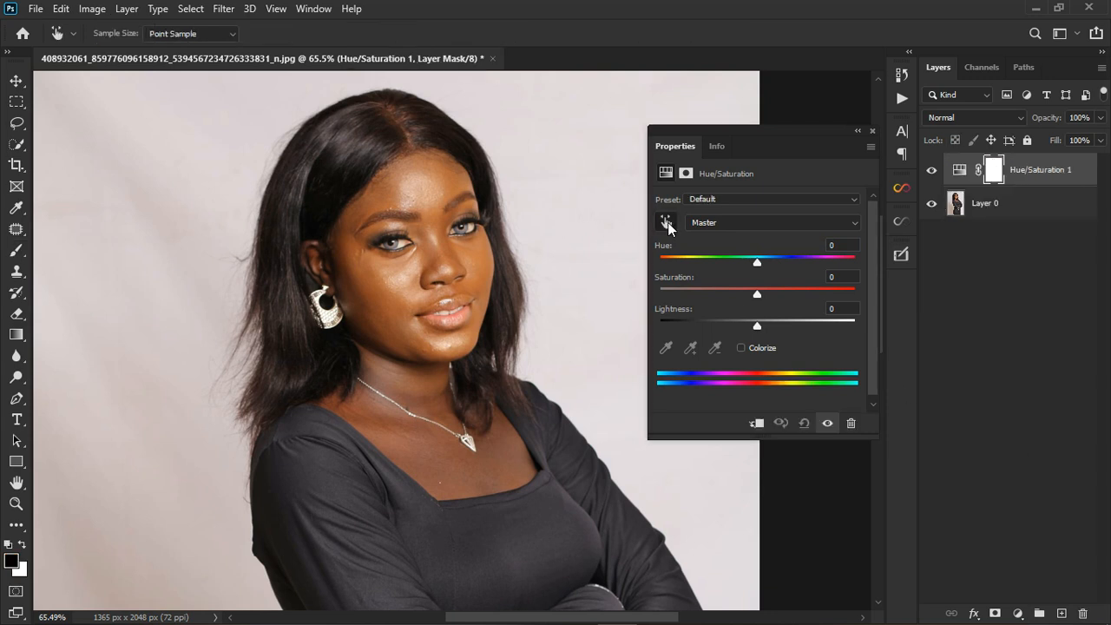
{"action": "left_click", "coordinate": [475, 270]}
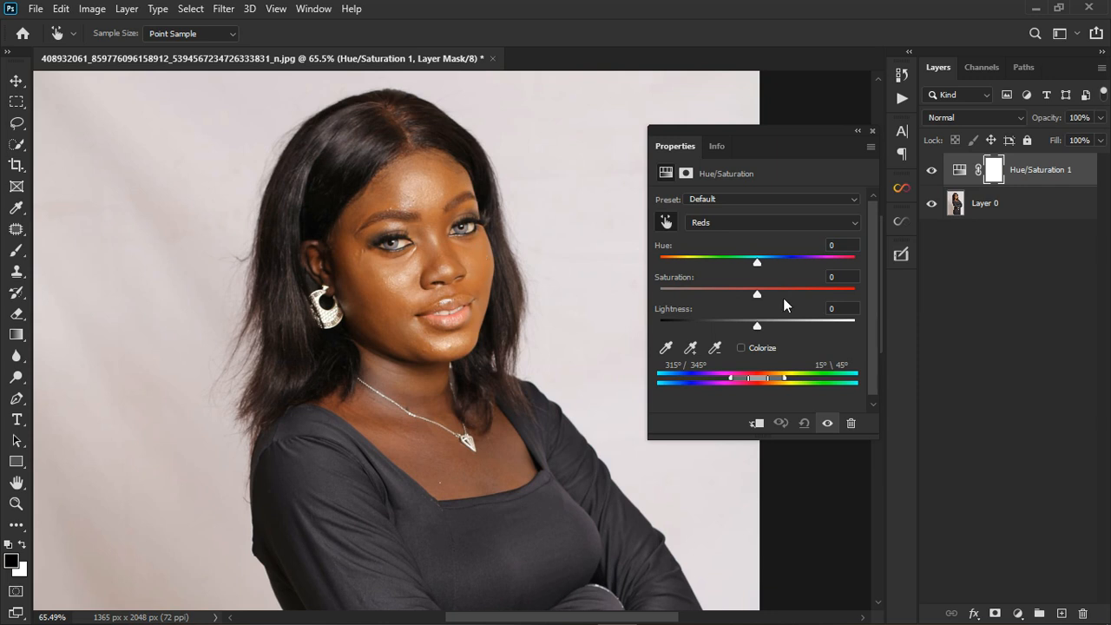
{"action": "left_click_drag", "start_coordinate": [759, 263], "coordinate": [871, 261]}
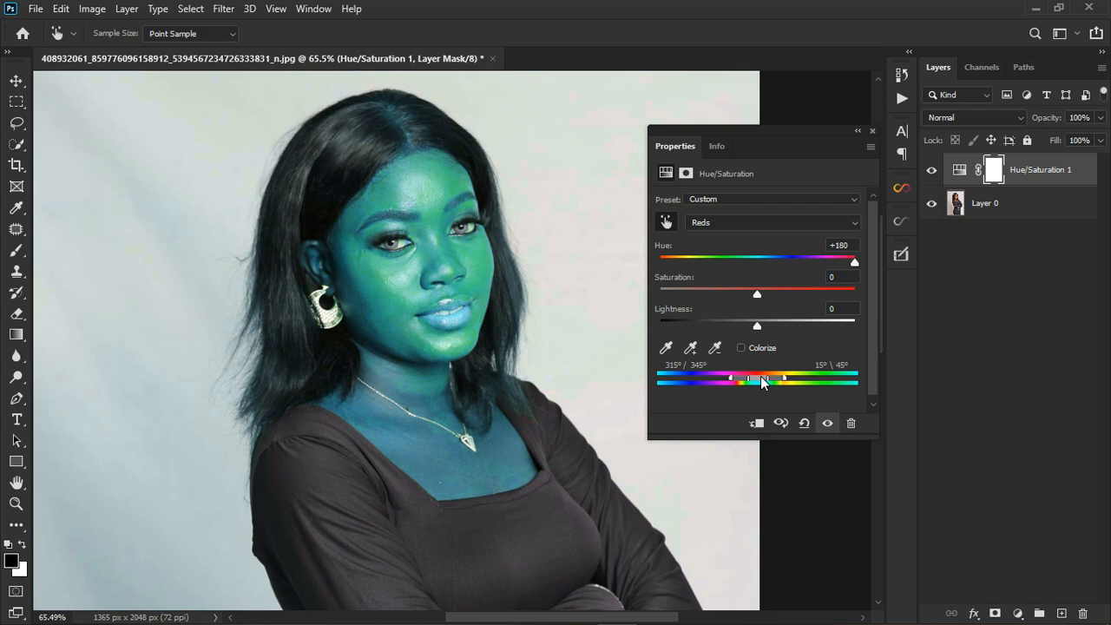
- Shift the Reds colour range to 295°/324° – 355°\24° to isolate the reddish neck and chest, comparing the preview with the original
{"action": "left_click_drag", "start_coordinate": [760, 376], "coordinate": [749, 371]}
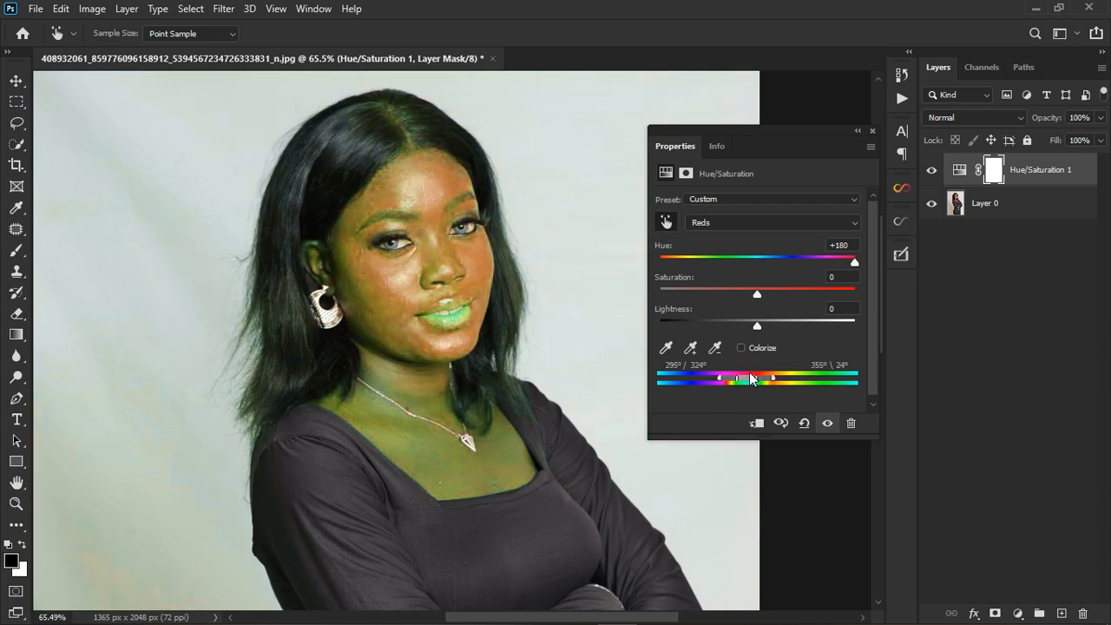
{"action": "scroll", "coordinate": [438, 350], "scroll_direction": "up", "scroll_amount": 5}
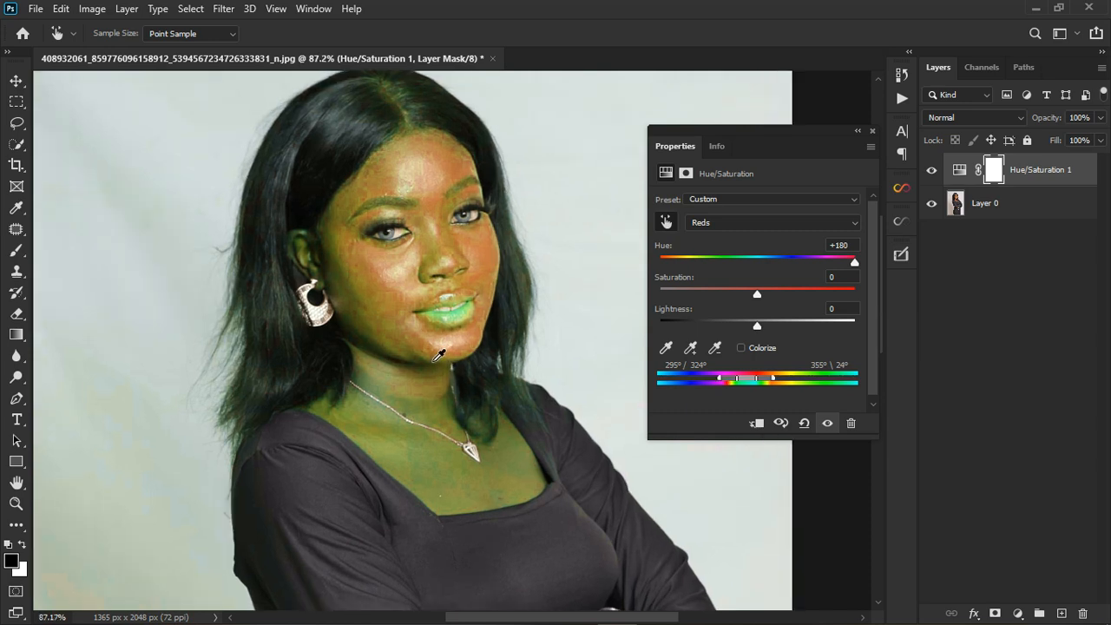
{"action": "scroll", "coordinate": [437, 350], "scroll_direction": "up", "scroll_amount": 1}
{"action": "scroll", "coordinate": [477, 350], "scroll_direction": "down", "scroll_amount": 2}
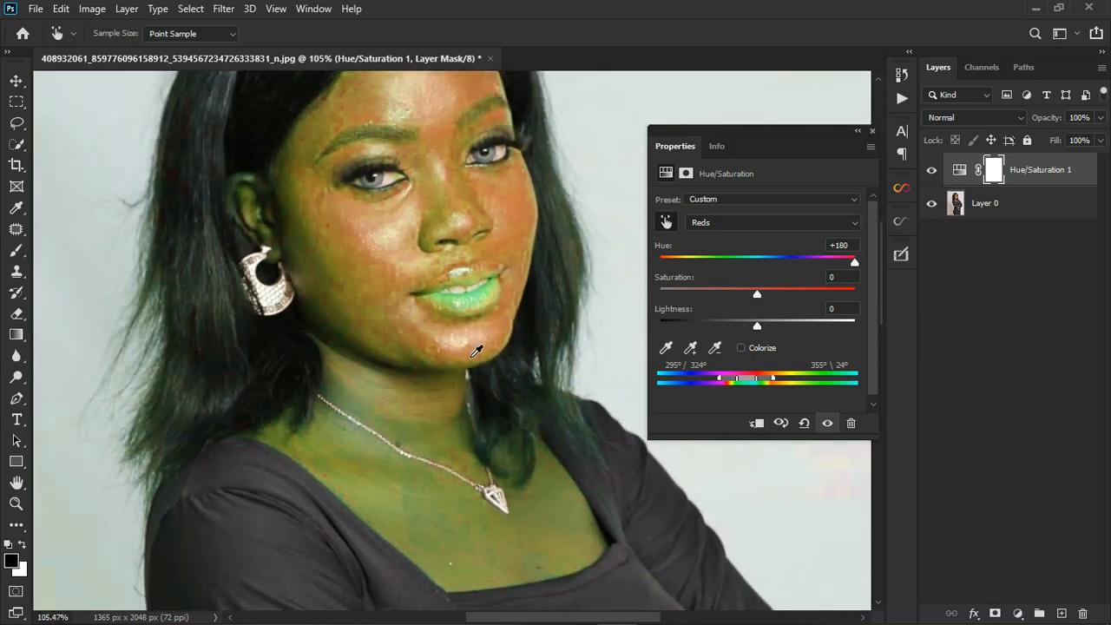
{"action": "left_click", "coordinate": [829, 423]}
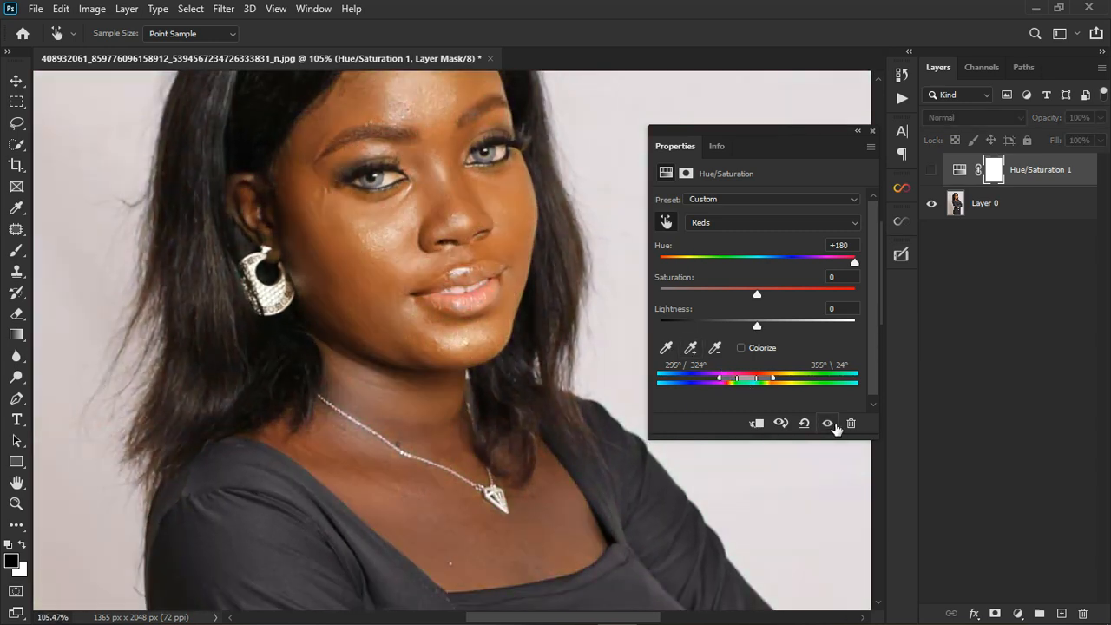
{"action": "left_click", "coordinate": [829, 423]}
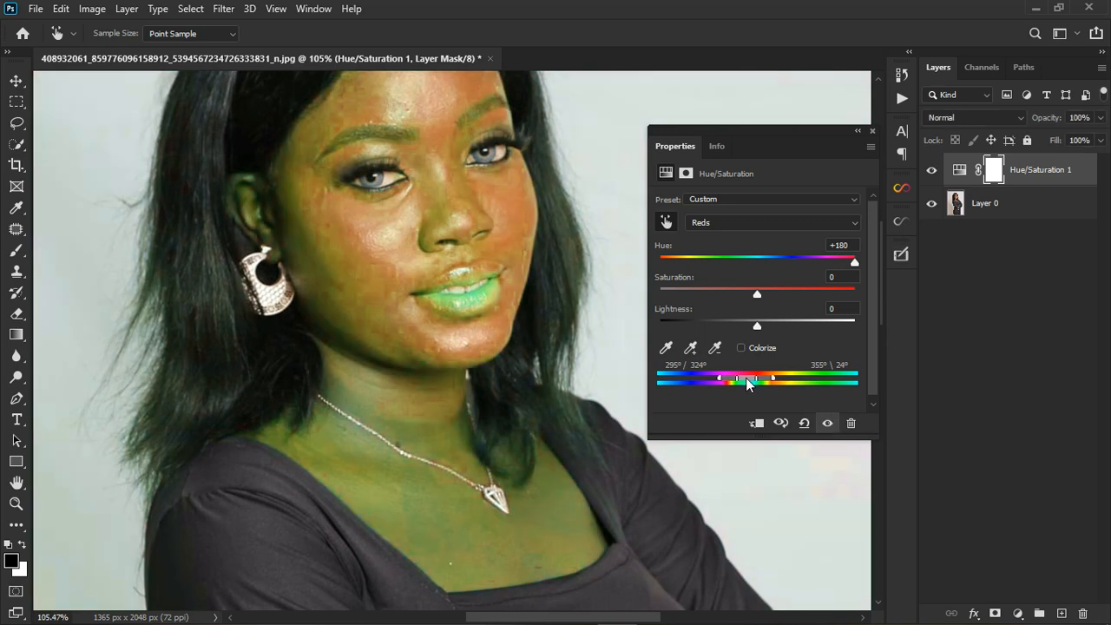
{"action": "left_click_drag", "start_coordinate": [747, 378], "coordinate": [744, 378]}
{"action": "scroll", "coordinate": [464, 419], "scroll_direction": "down", "scroll_amount": 3}
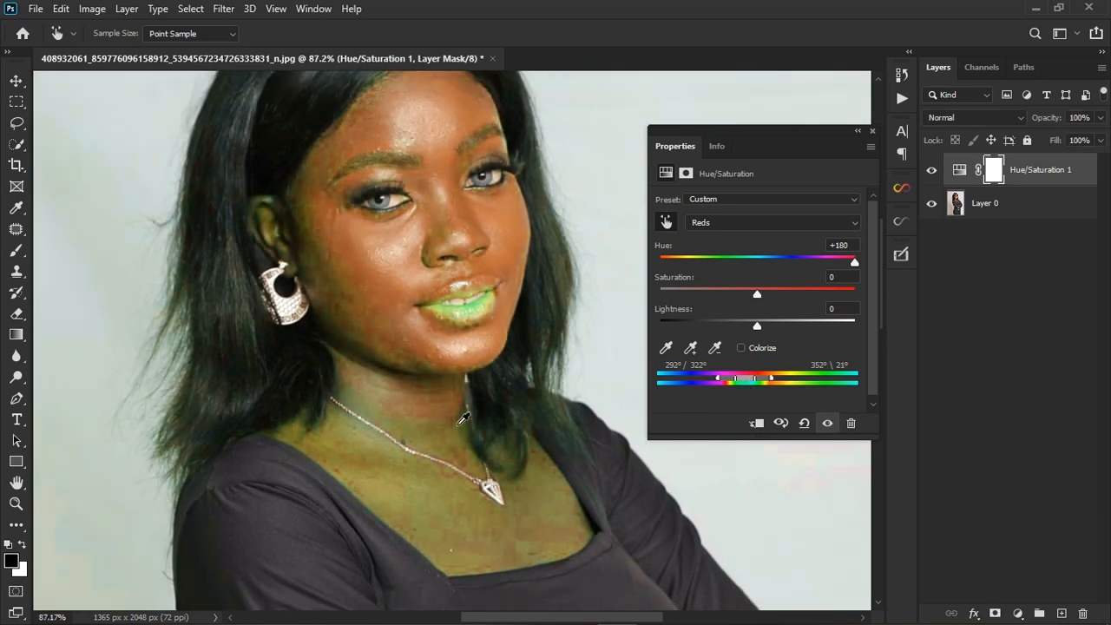
{"action": "left_click_drag", "start_coordinate": [745, 379], "coordinate": [748, 380]}
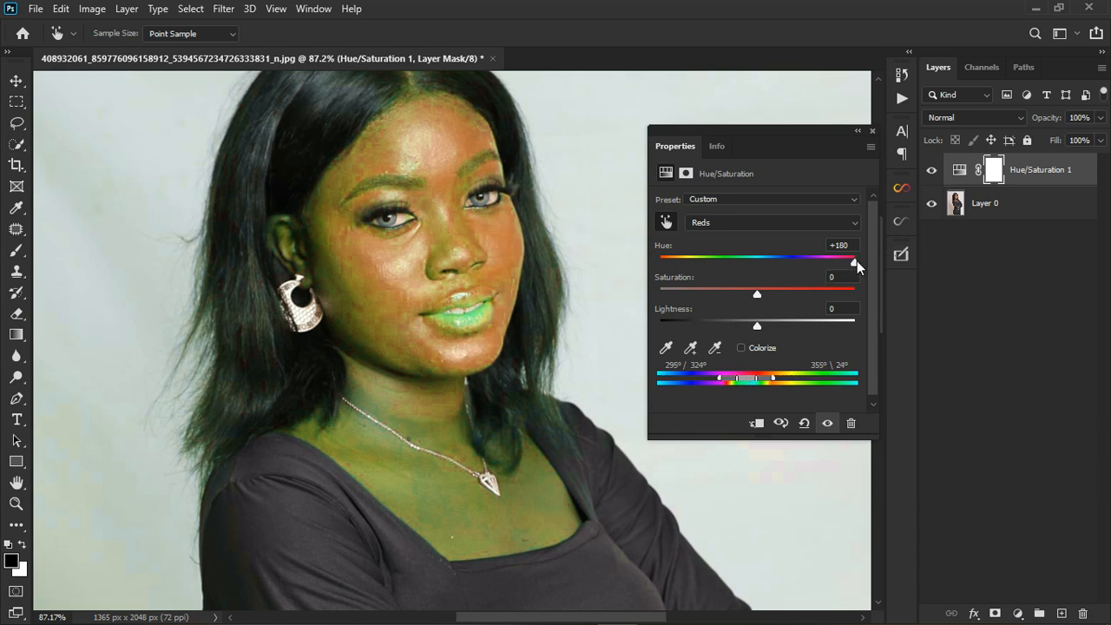
- Set the Reds range to hue +31, saturation +23 and lightness +4, and compare the skin with the original
{"action": "left_click_drag", "start_coordinate": [857, 260], "coordinate": [756, 269]}
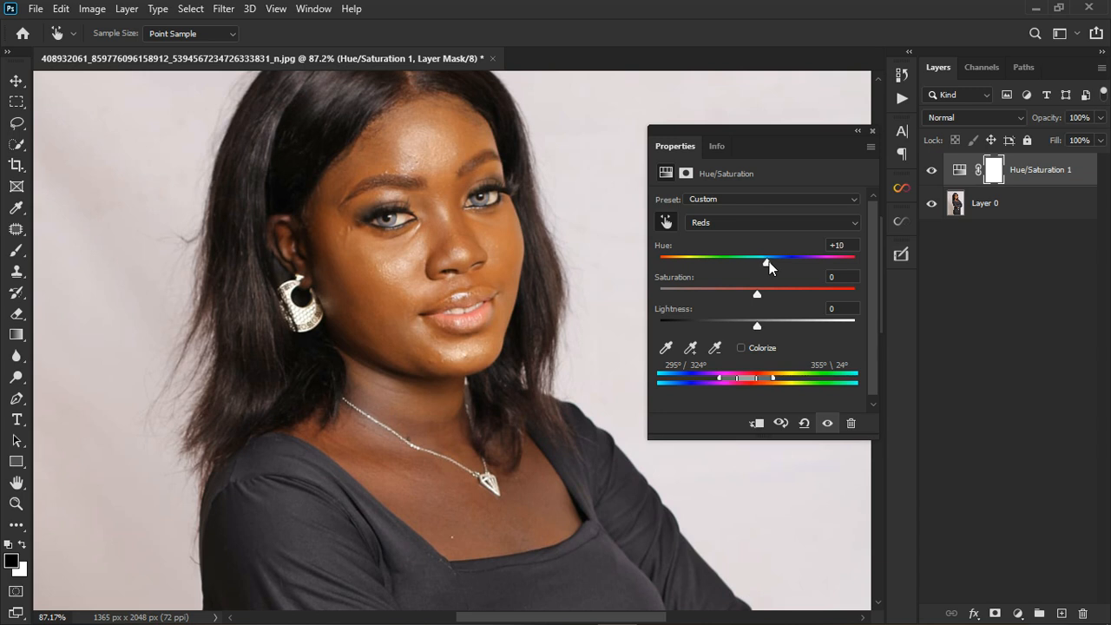
{"action": "left_click_drag", "start_coordinate": [773, 261], "coordinate": [781, 262]}
{"action": "mouse_move", "coordinate": [783, 264]}
{"action": "left_mouse_down"}
{"action": "mouse_move", "coordinate": [779, 295]}
{"action": "mouse_move", "coordinate": [787, 262]}
{"action": "left_mouse_up"}
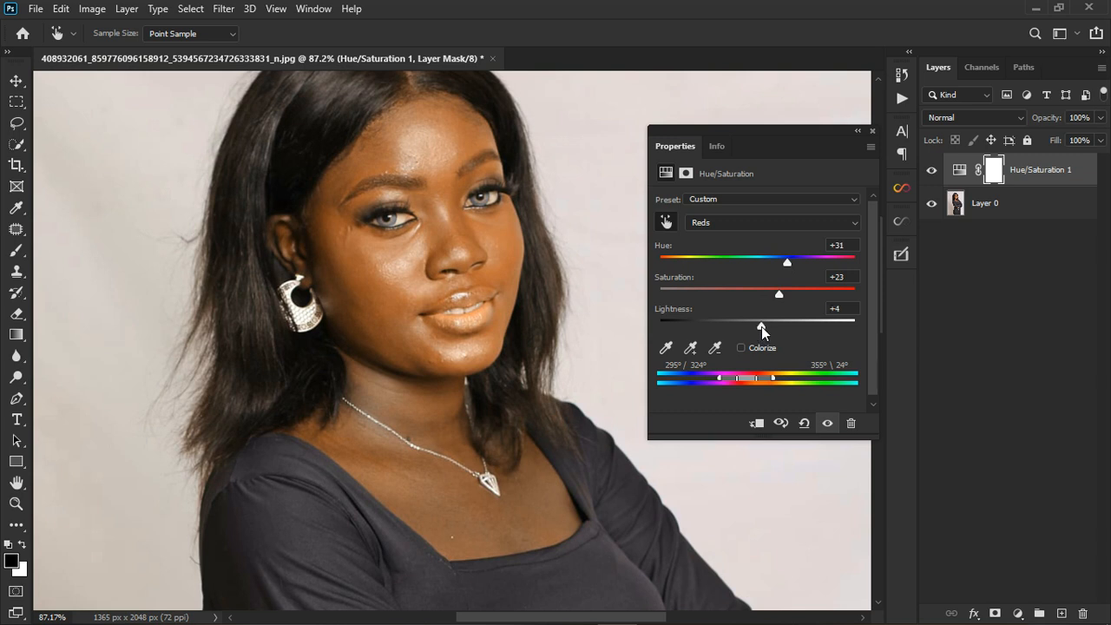
{"action": "left_click", "coordinate": [826, 423]}
{"action": "left_click", "coordinate": [827, 423]}
{"action": "left_click", "coordinate": [827, 423]}
{"action": "left_click", "coordinate": [827, 423]}
{"action": "scroll", "coordinate": [772, 460], "scroll_direction": "down", "scroll_amount": 2}
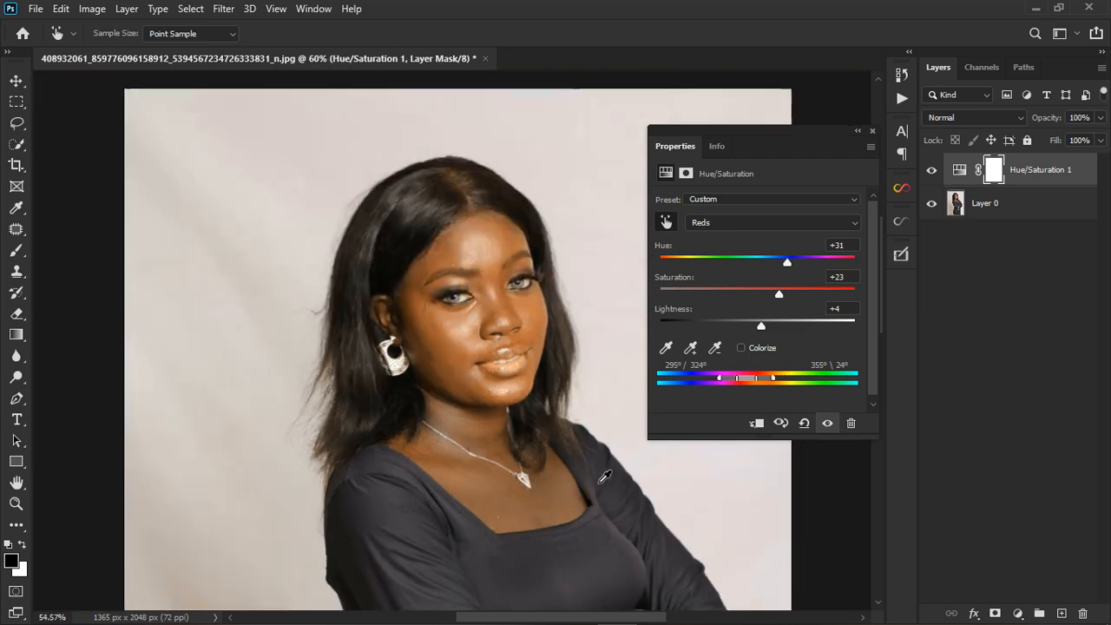
- Close the adjustment settings, enlarge the soft brush to 150 px, and invert the Hue/Saturation layer's mask to black
{"action": "left_click", "coordinate": [873, 132]}
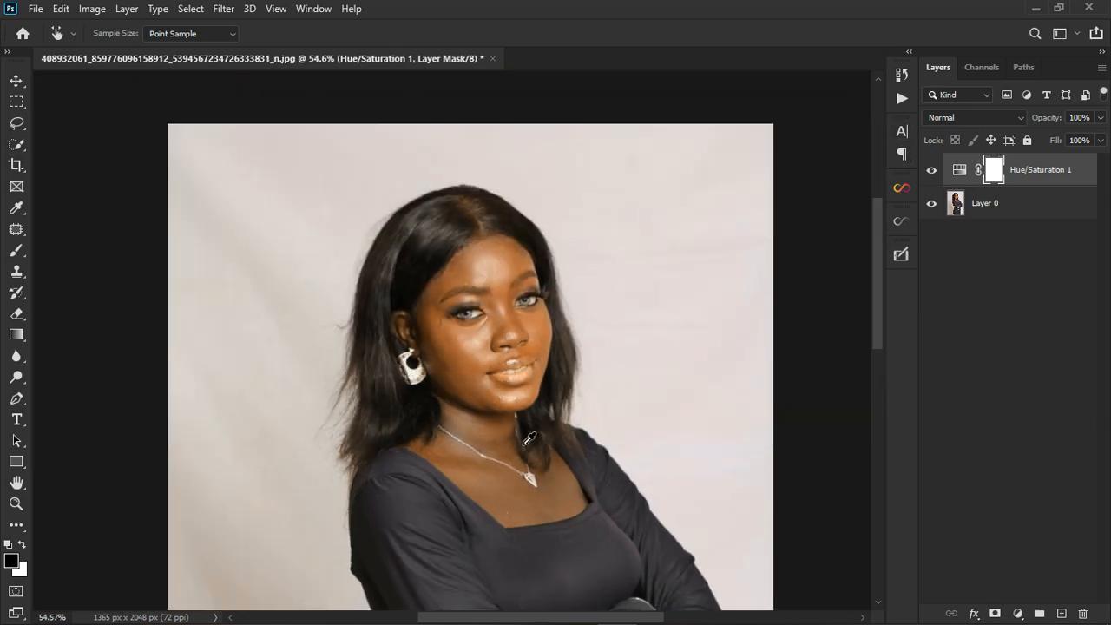
{"action": "left_click", "coordinate": [17, 254]}
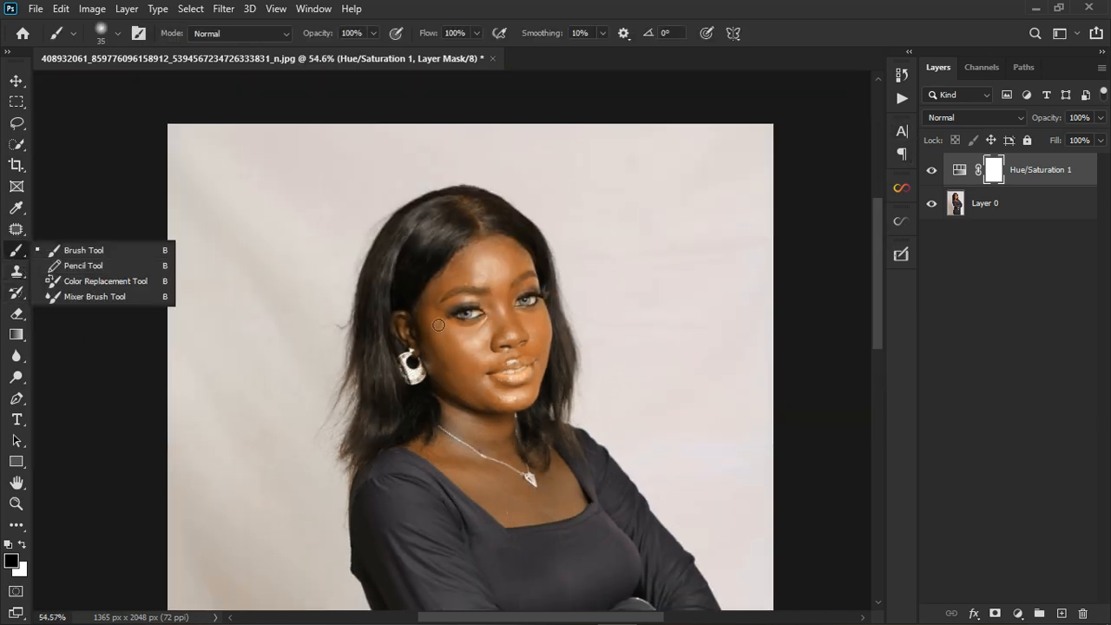
{"action": "scroll", "coordinate": [426, 308], "scroll_direction": "up", "scroll_amount": 4}
{"action": "key", "text": "bracketright"}
{"action": "key", "text": "bracketright"}
{"action": "key", "text": "bracketright"}
{"action": "key", "text": "bracketright"}
{"action": "key", "text": "bracketright"}
{"action": "key", "text": "bracketright"}
{"action": "key", "text": "bracketright"}
{"action": "key", "text": "bracketright"}
{"action": "key", "text": "bracketright"}
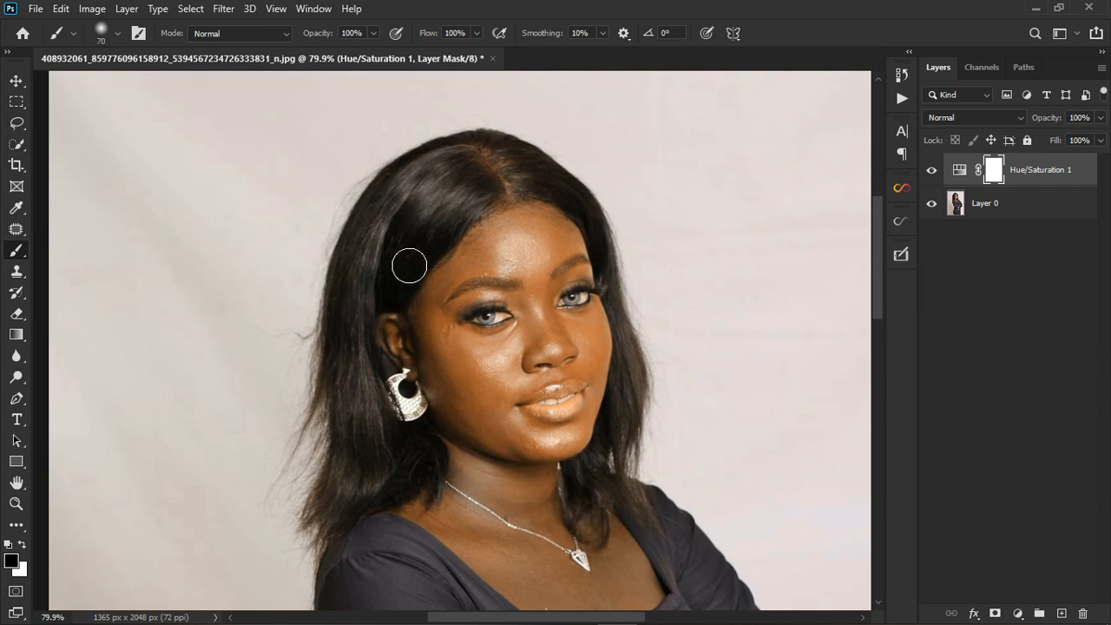
{"action": "key", "text": "ctrl+i"}
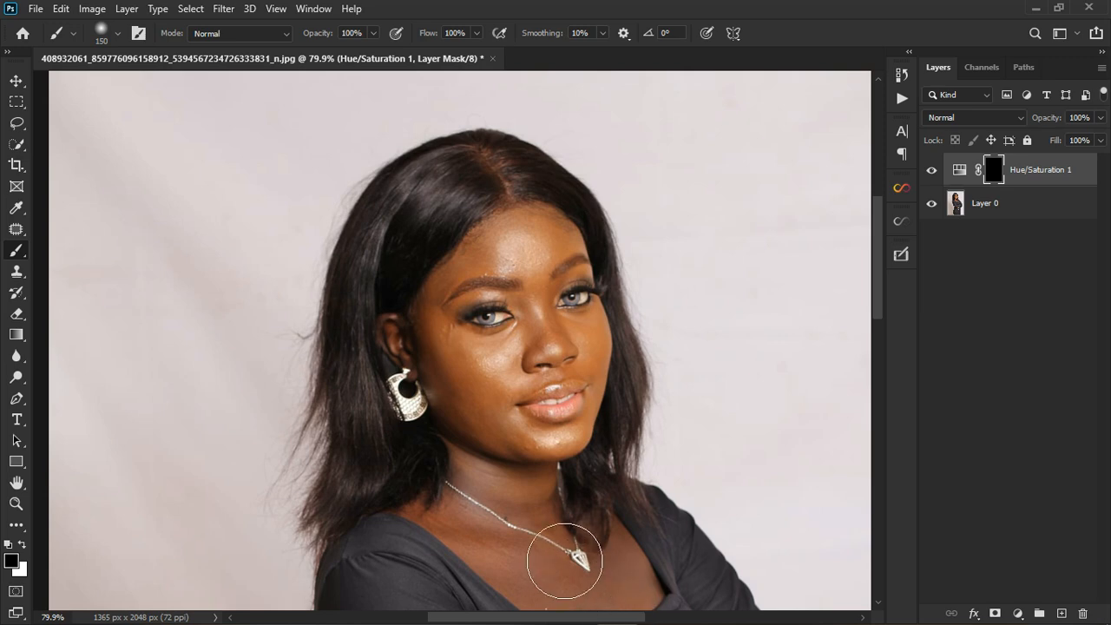
- Paint white over the neck and chest on the Hue/Saturation mask, and compare the skin with the layer hidden and shown
{"action": "scroll", "coordinate": [563, 550], "scroll_direction": "down", "scroll_amount": 2}
{"action": "left_click", "coordinate": [22, 546]}
{"action": "scroll", "coordinate": [477, 350], "scroll_direction": "down", "scroll_amount": 2}
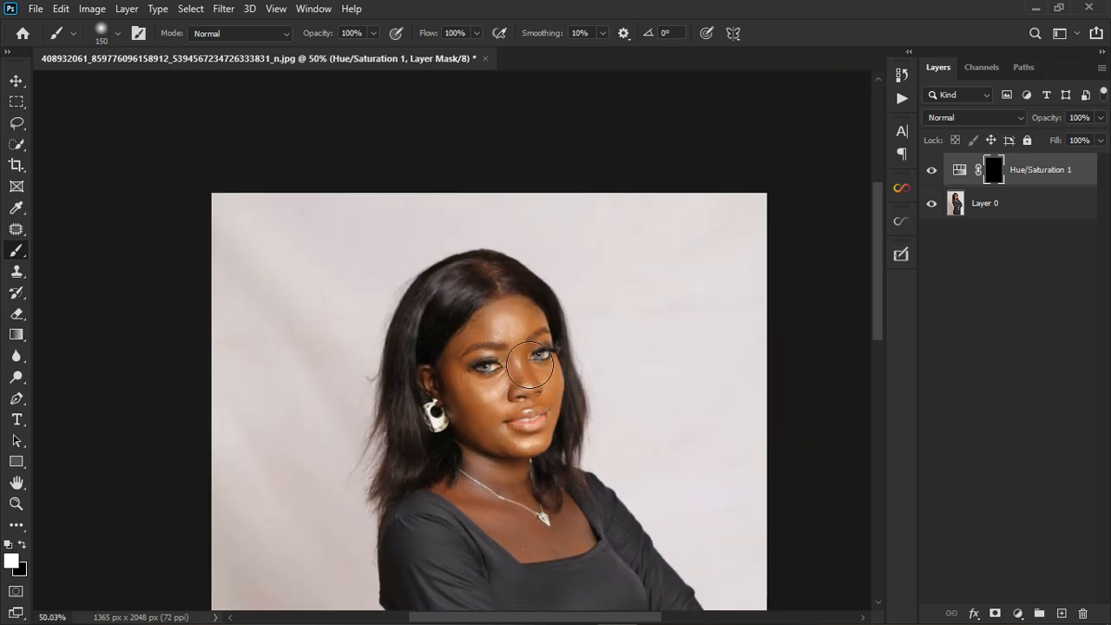
{"action": "scroll", "coordinate": [513, 476], "scroll_direction": "up", "scroll_amount": 4}
{"action": "scroll", "coordinate": [555, 486], "scroll_direction": "up", "scroll_amount": 2}
{"action": "scroll", "coordinate": [546, 483], "scroll_direction": "down", "scroll_amount": 1}
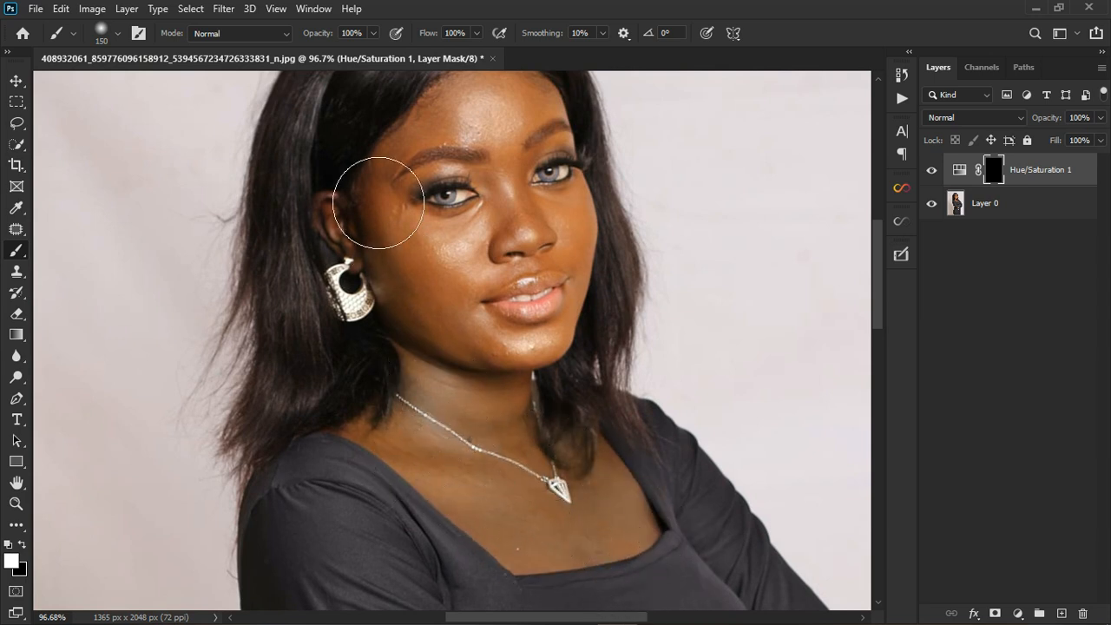
{"action": "mouse_move", "coordinate": [505, 405]}
{"action": "left_mouse_down"}
{"action": "mouse_move", "coordinate": [441, 182]}
{"action": "mouse_move", "coordinate": [497, 128]}
{"action": "mouse_move", "coordinate": [474, 177]}
{"action": "left_mouse_up"}
{"action": "scroll", "coordinate": [420, 256], "scroll_direction": "down", "scroll_amount": 2}
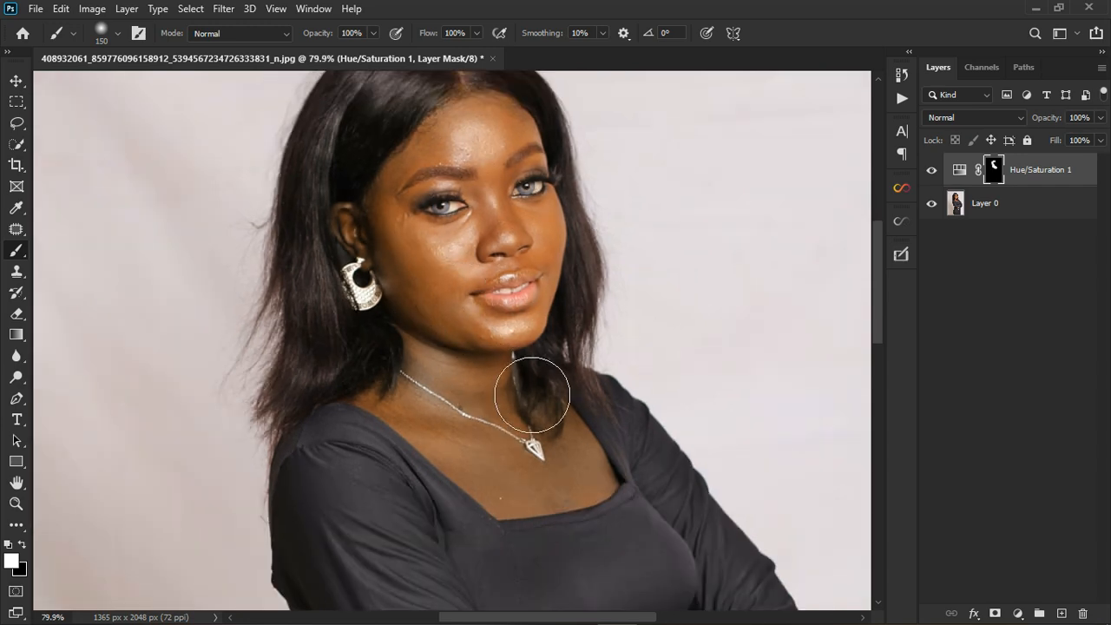
{"action": "scroll", "coordinate": [540, 408], "scroll_direction": "down", "scroll_amount": 1}
{"action": "scroll", "coordinate": [538, 482], "scroll_direction": "up", "scroll_amount": 2}
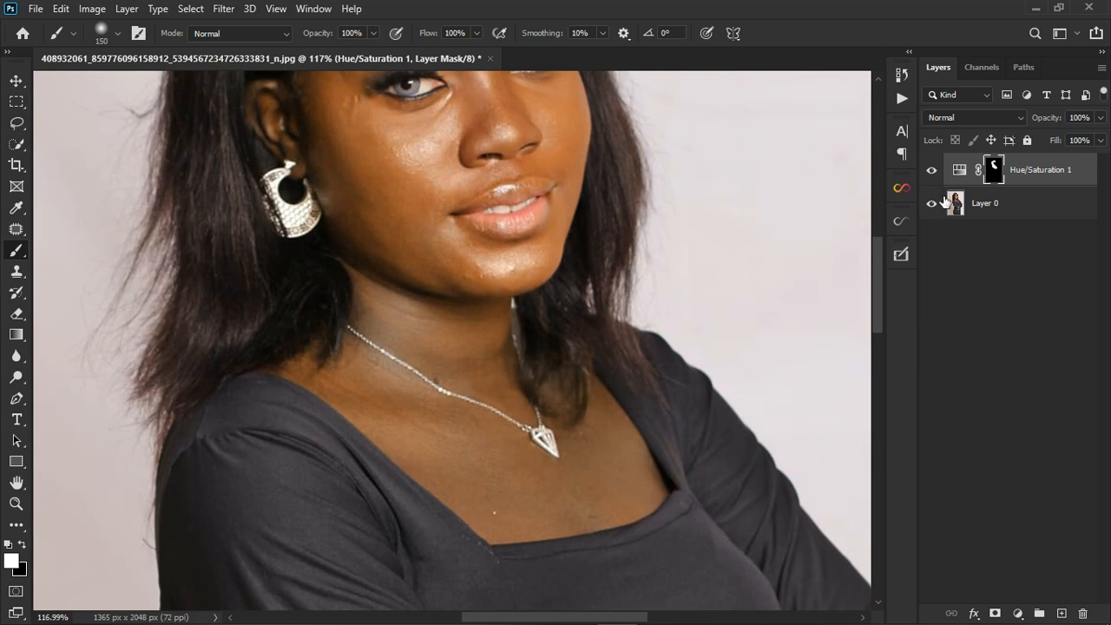
{"action": "left_click", "coordinate": [932, 171]}
{"action": "left_click", "coordinate": [935, 174]}
{"action": "left_click", "coordinate": [936, 174]}
{"action": "left_click", "coordinate": [937, 173]}
- Reopen the Hue/Saturation layer's settings and reduce the Reds hue and saturation shifts to soften the neck and chest correction
{"action": "double_click", "coordinate": [960, 174]}
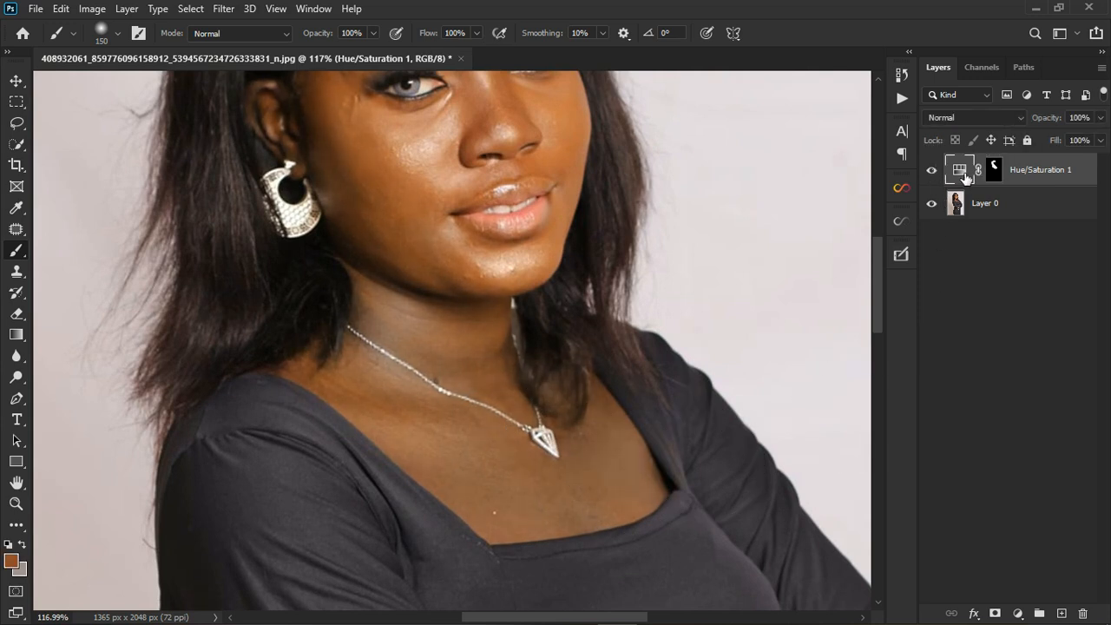
{"action": "left_click", "coordinate": [734, 224]}
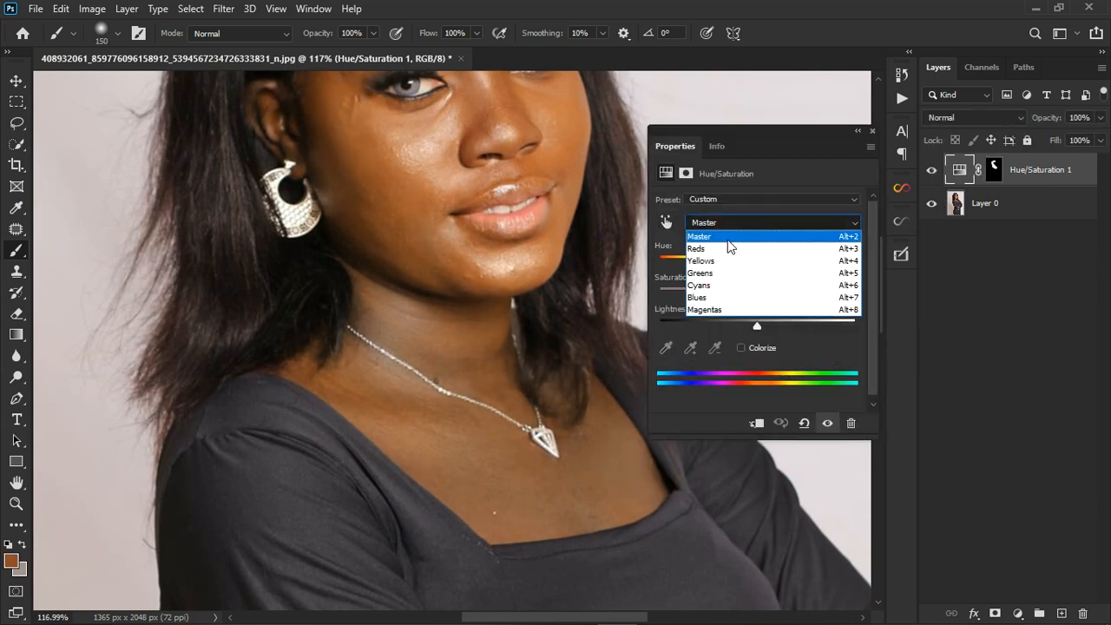
{"action": "left_click", "coordinate": [720, 249]}
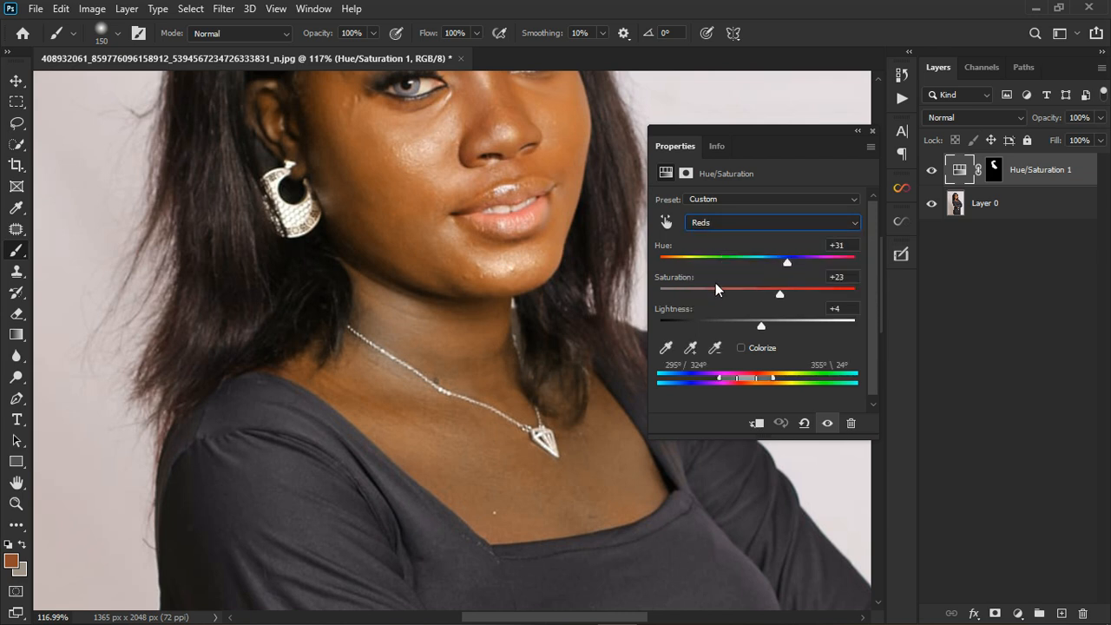
{"action": "left_click_drag", "start_coordinate": [787, 260], "coordinate": [778, 261]}
{"action": "left_click_drag", "start_coordinate": [779, 297], "coordinate": [755, 325]}
{"action": "left_click", "coordinate": [872, 130]}
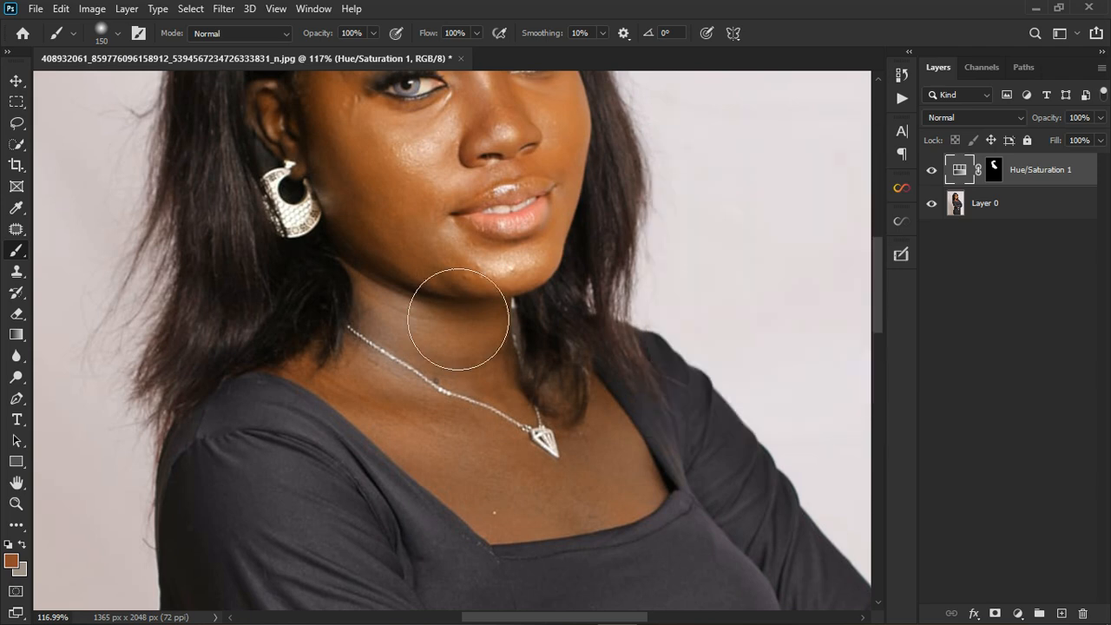
- Examine how the face matches the neck and chest with the Hue/Saturation layer hidden and shown
{"action": "scroll", "coordinate": [413, 274], "scroll_direction": "down", "scroll_amount": 5}
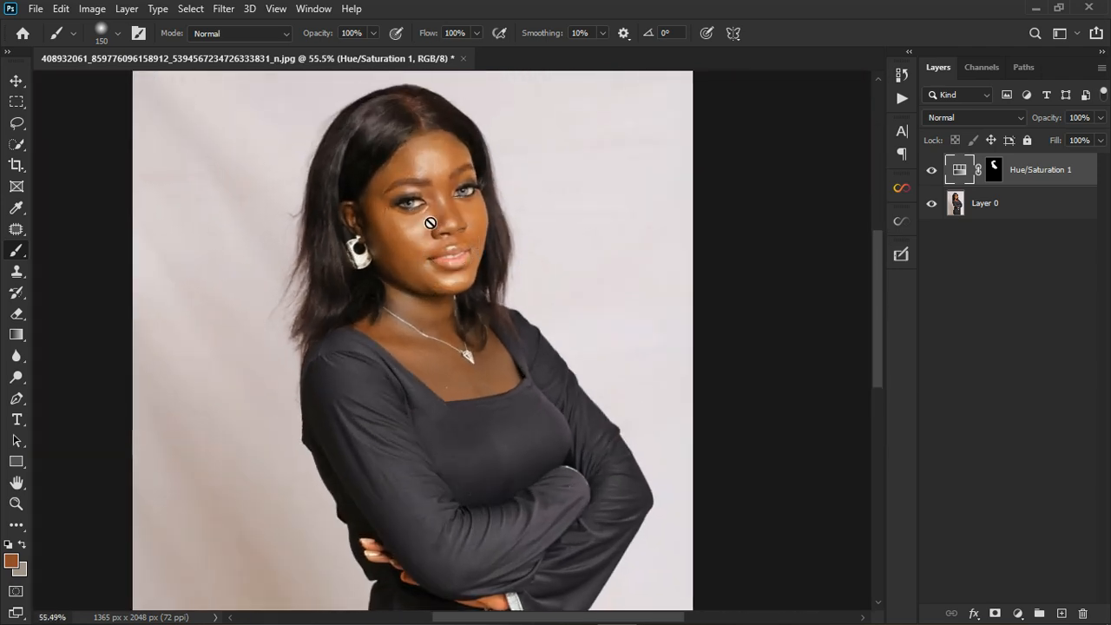
{"action": "scroll", "coordinate": [430, 223], "scroll_direction": "up", "scroll_amount": 1}
{"action": "left_click", "coordinate": [932, 170]}
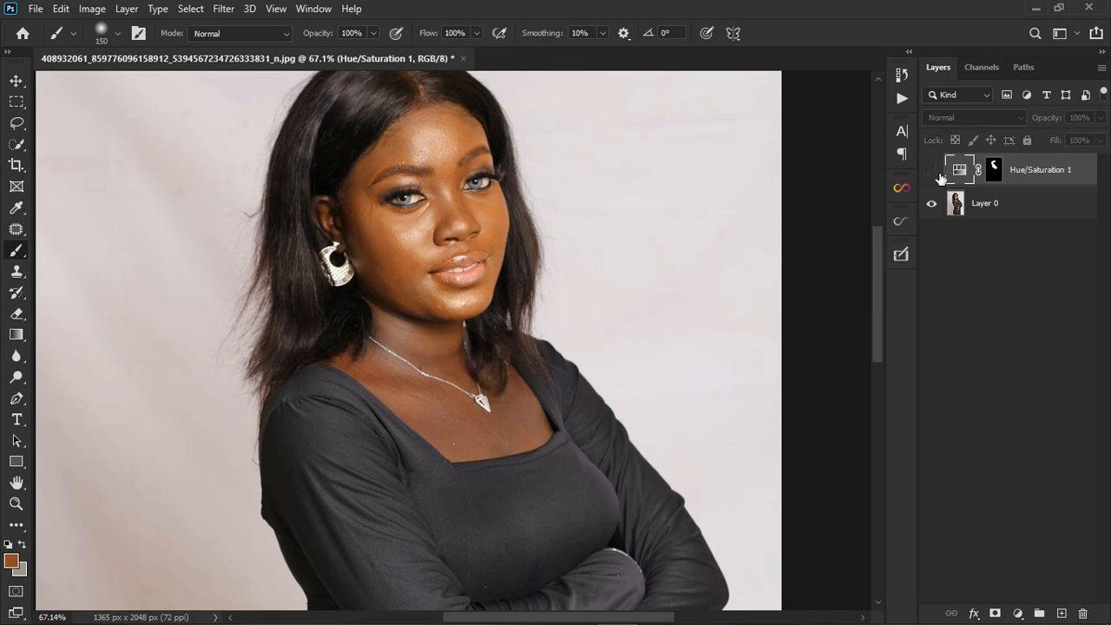
{"action": "left_click", "coordinate": [932, 171]}
{"action": "scroll", "coordinate": [430, 278], "scroll_direction": "up", "scroll_amount": 3}
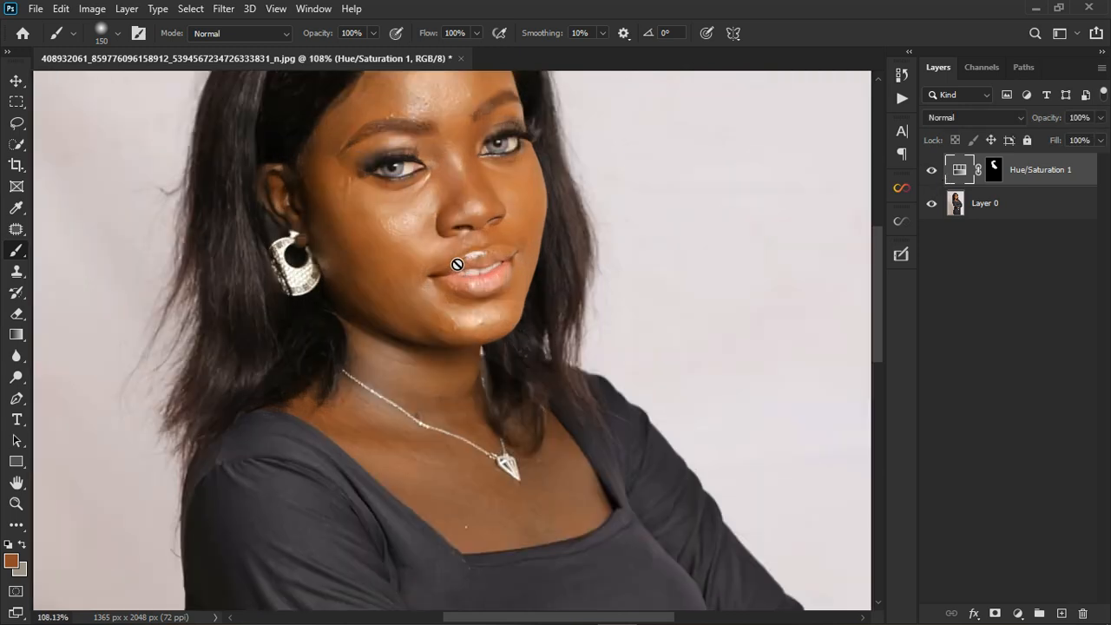
{"action": "left_click", "coordinate": [934, 171]}
{"action": "left_click", "coordinate": [934, 171]}
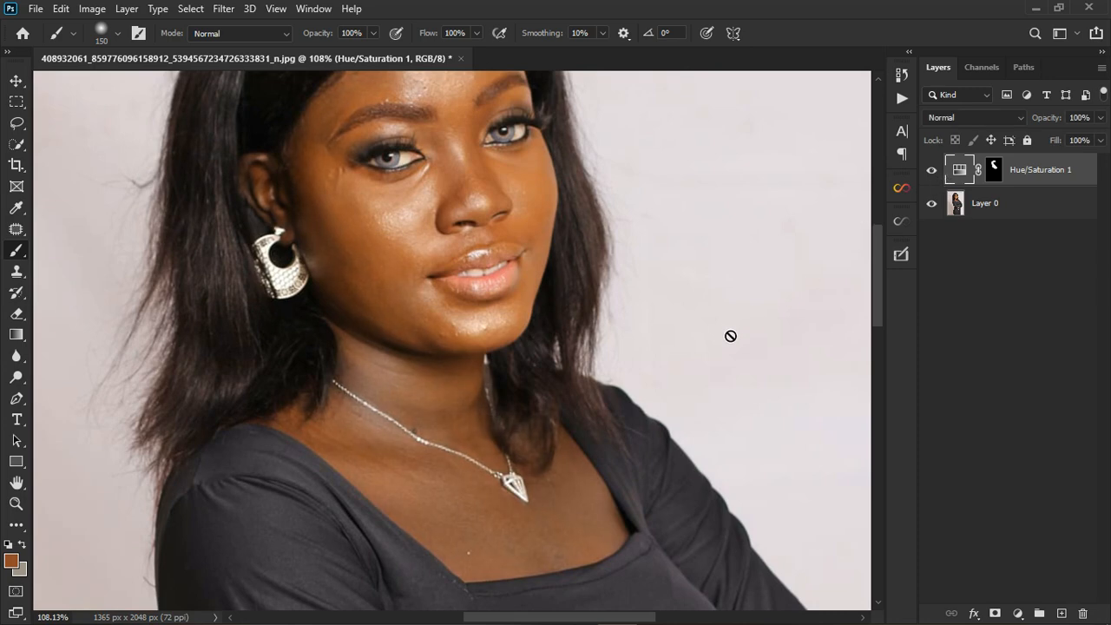